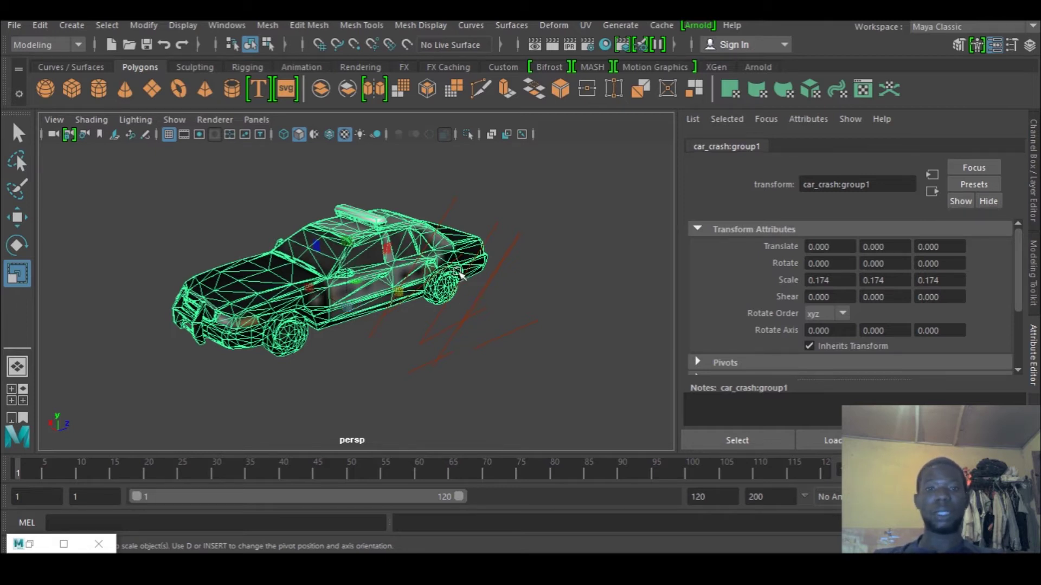
Render a test image of the police car on the plane in Arnold RenderView, then close it.
left_click(699, 26)
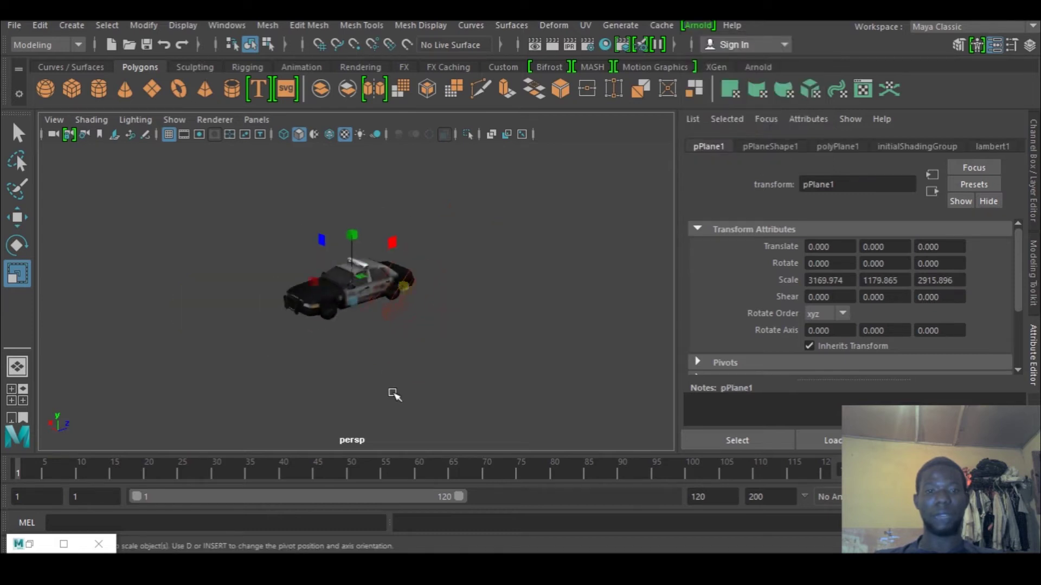
scroll(402, 377, "down", 5)
scroll(369, 353, "up", 10)
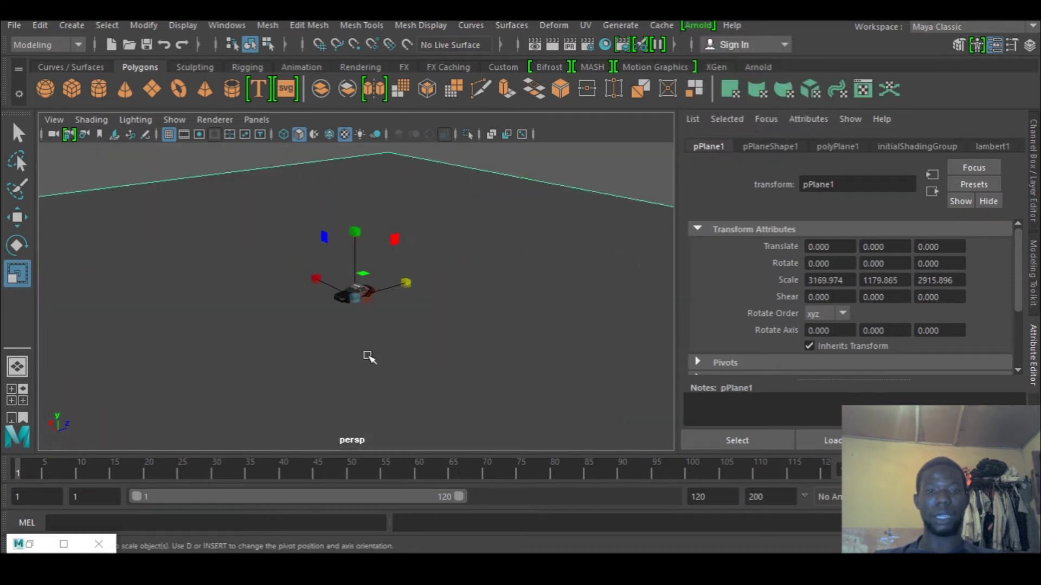
scroll(368, 353, "down", 5)
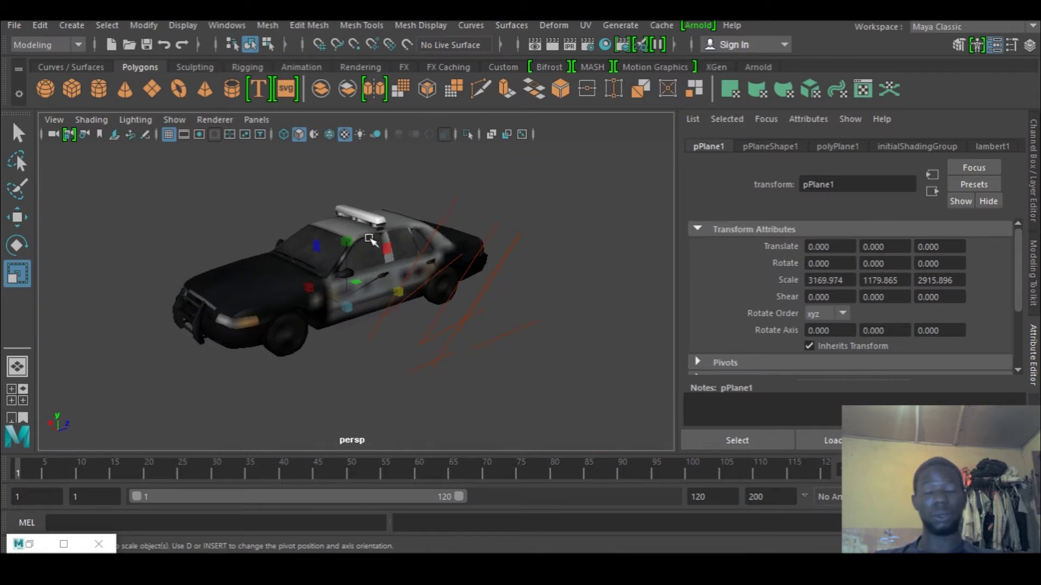
left_click(698, 25)
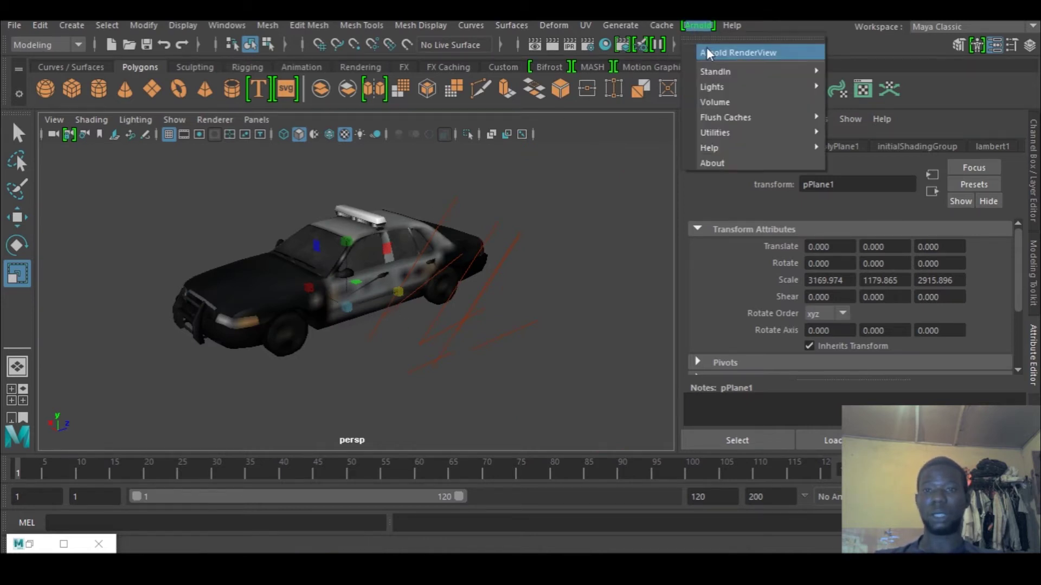
left_click(707, 48)
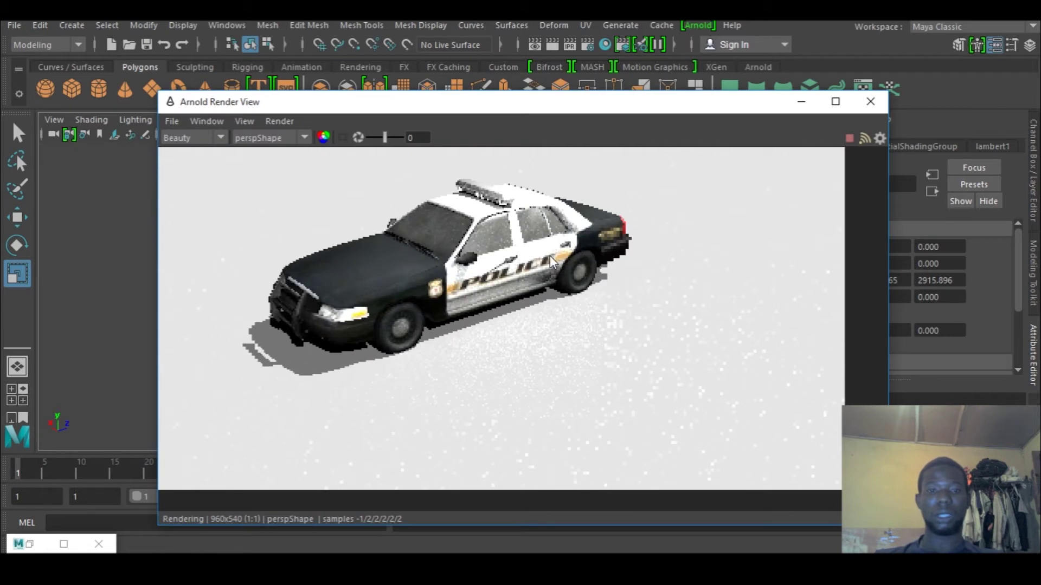
scroll(507, 297, "down", 3)
scroll(507, 297, "up", 2)
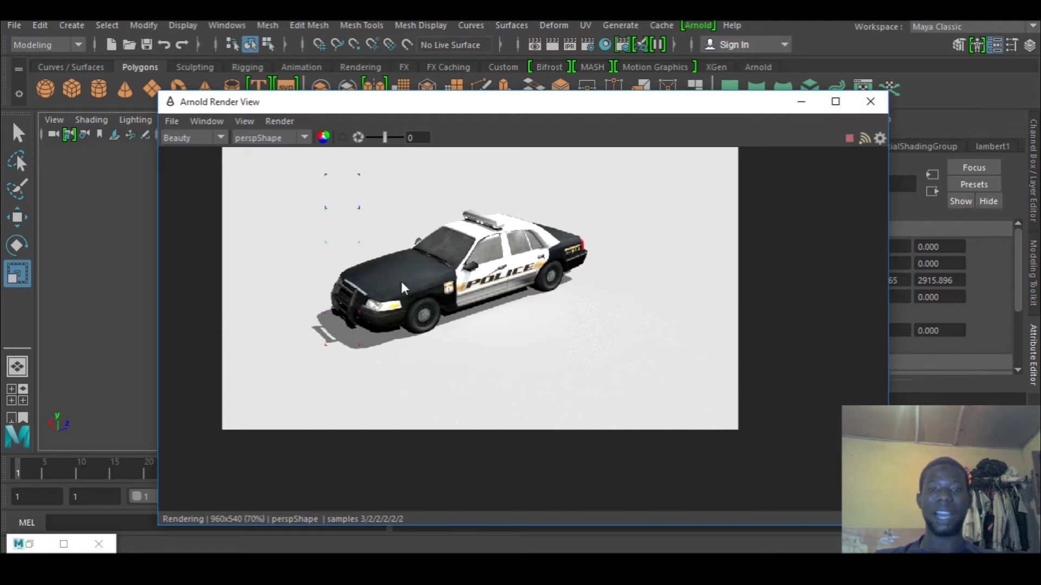
left_click(870, 102)
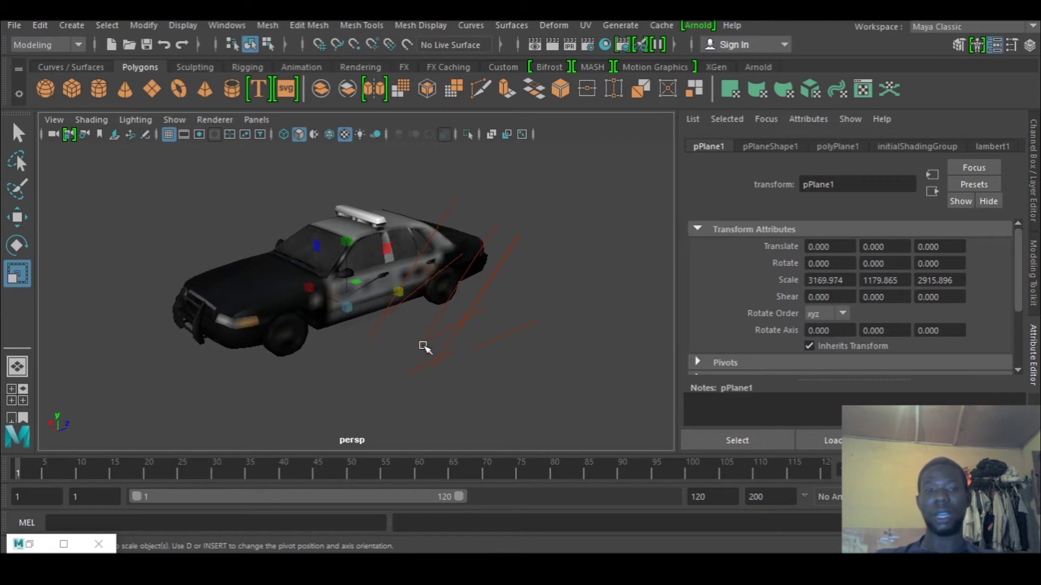
left_click(313, 312)
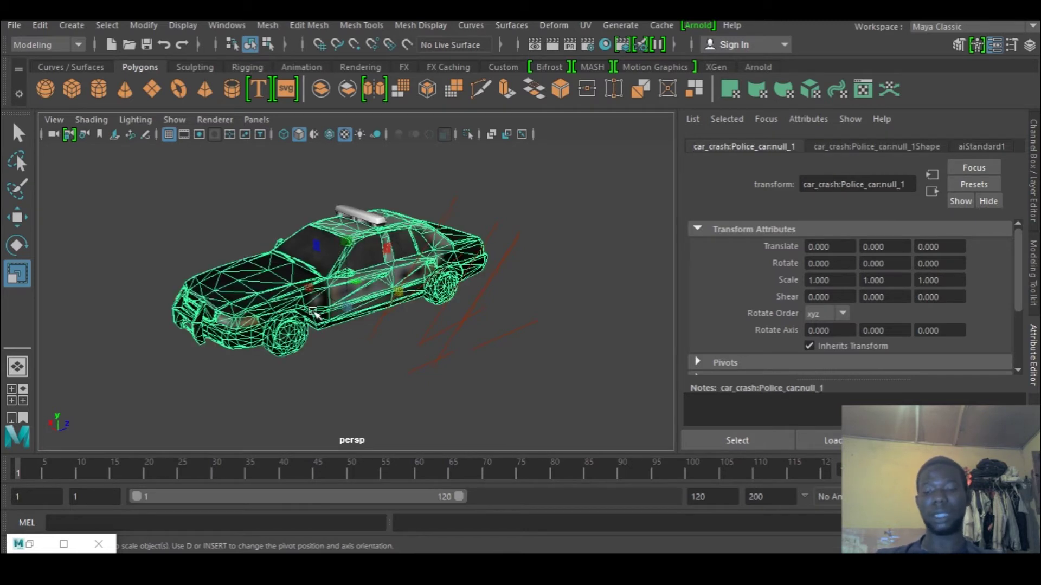
key("Up")
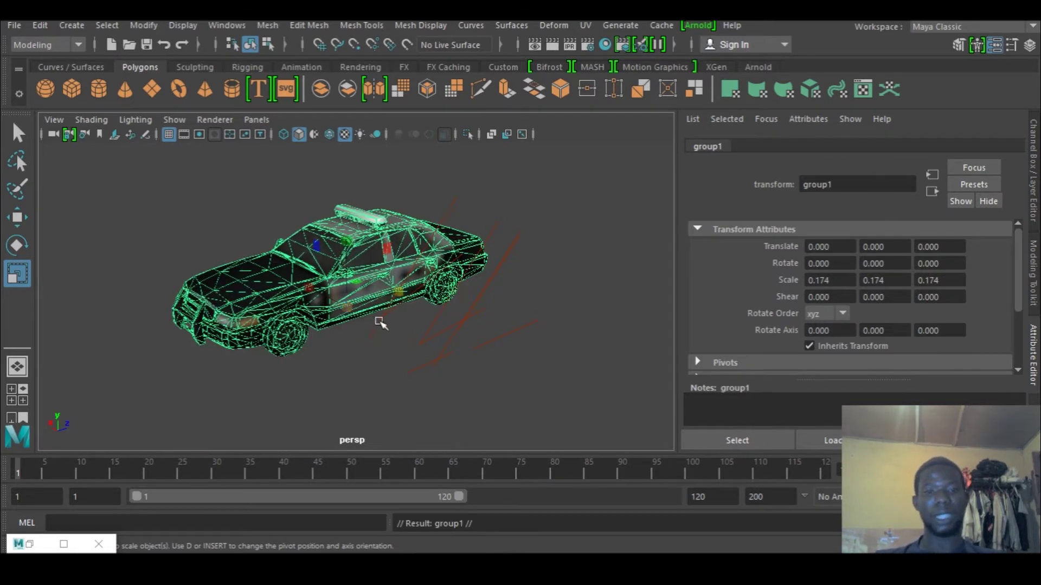
key("w")
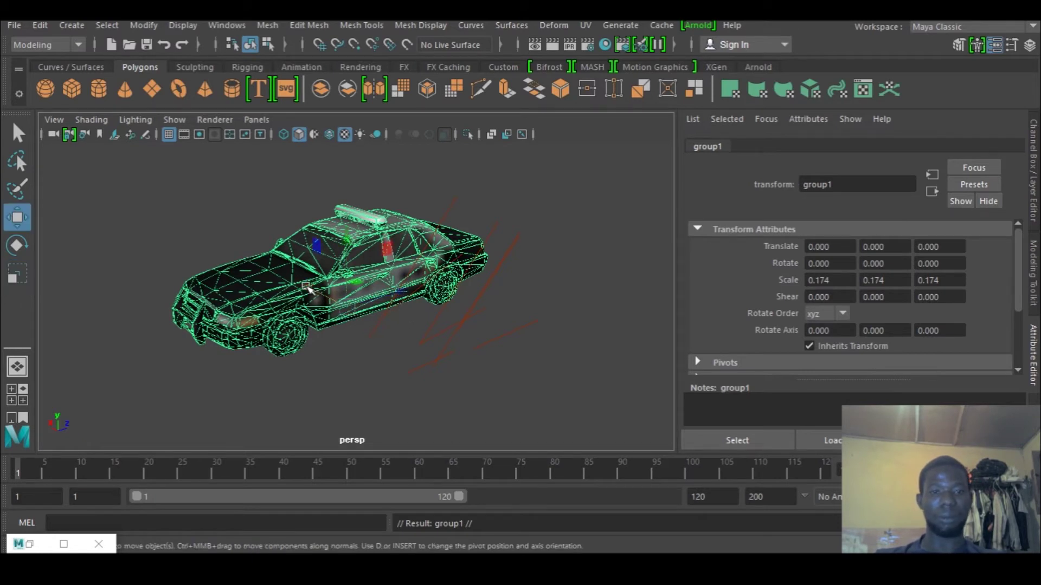
left_click_drag(312, 290, 390, 368)
key("ctrl+z")
key("ctrl+z")
key("ctrl+z")
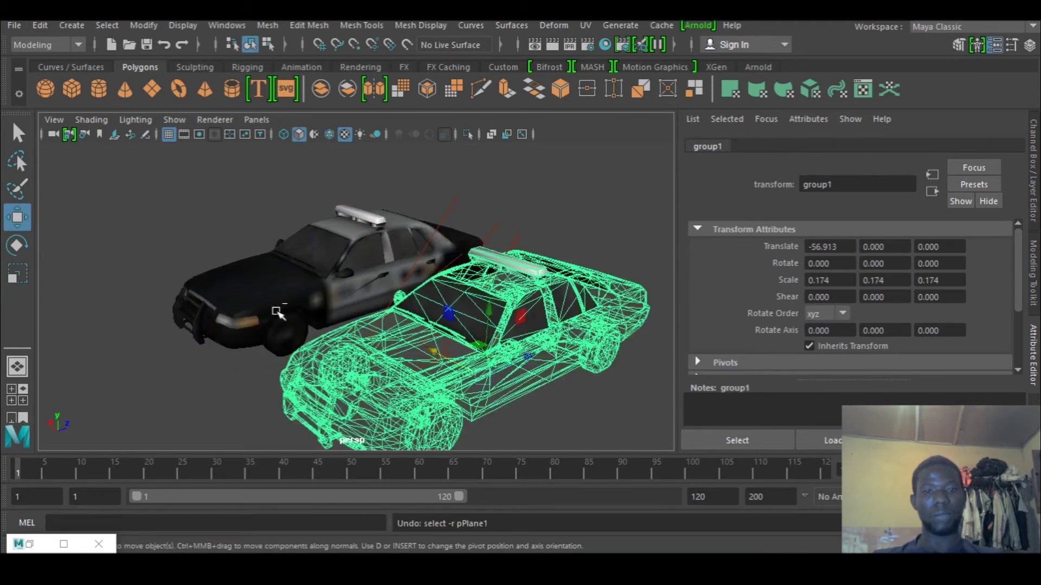
key("ctrl+z")
key("ctrl+z")
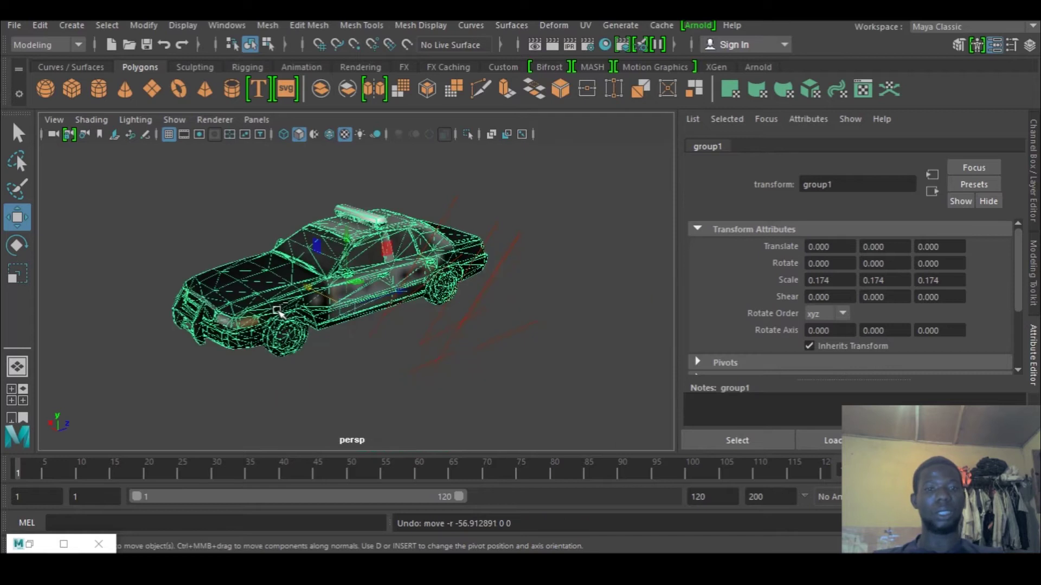
key("ctrl+z")
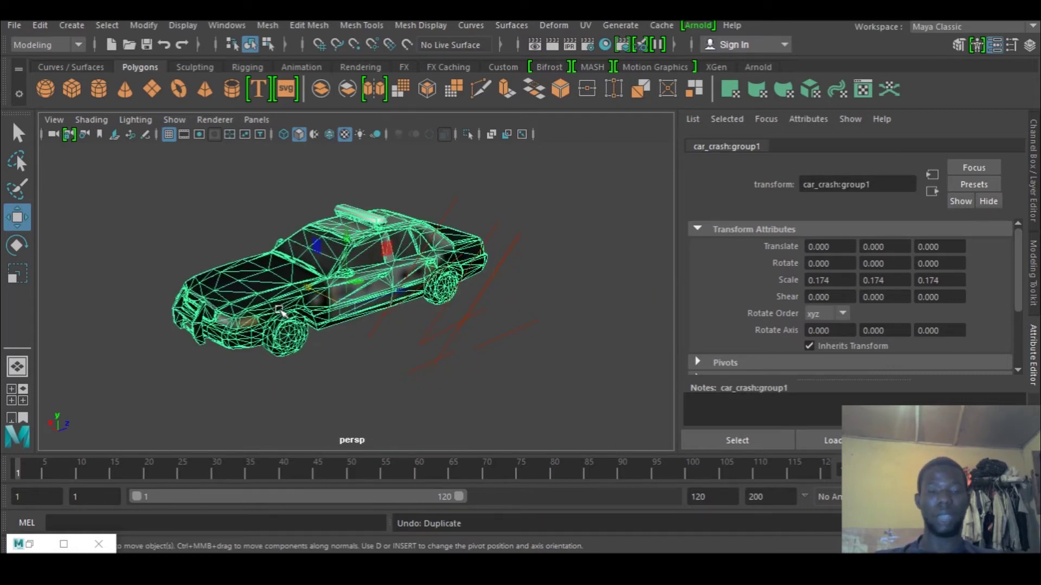
left_click(698, 25)
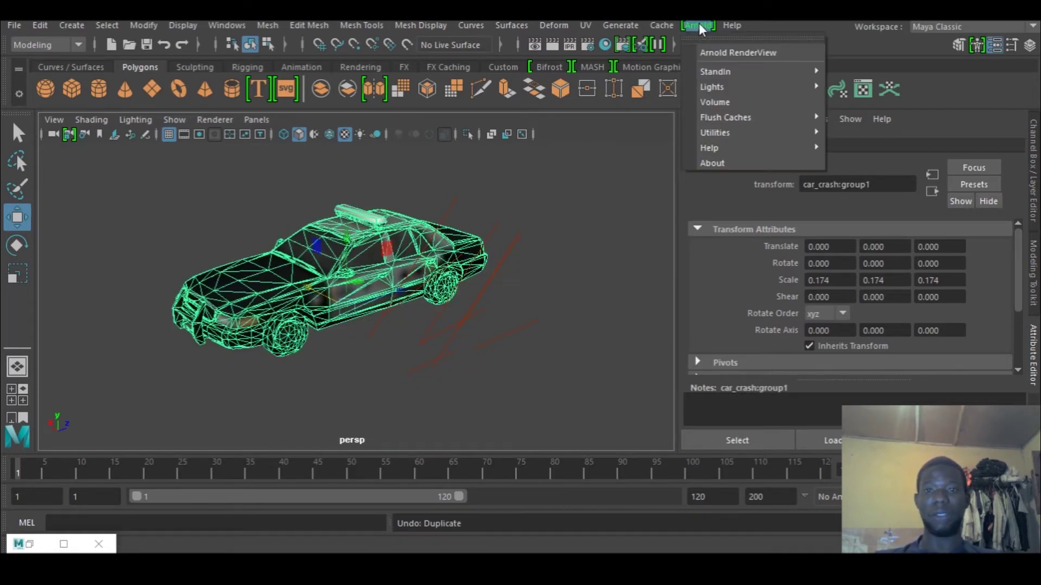
Open the Arnold StandIn Export options and reset them to default settings.
mouse_move(724, 69)
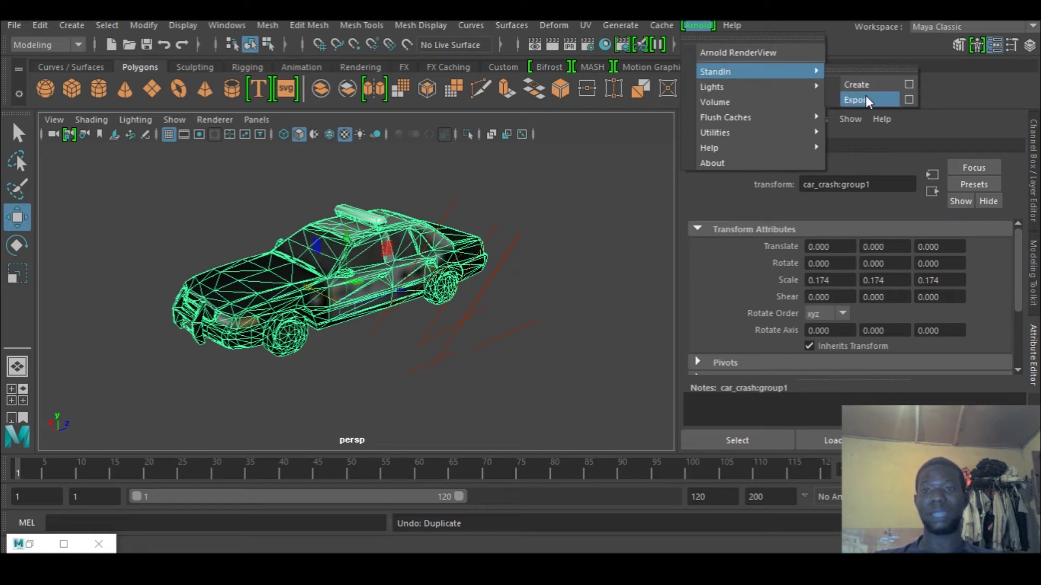
left_click(909, 99)
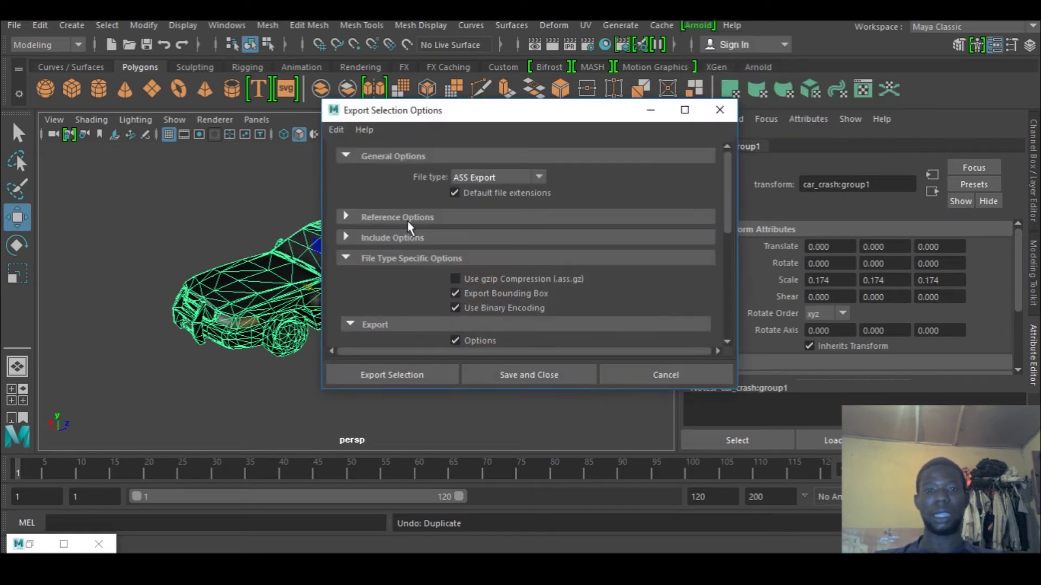
left_click(337, 129)
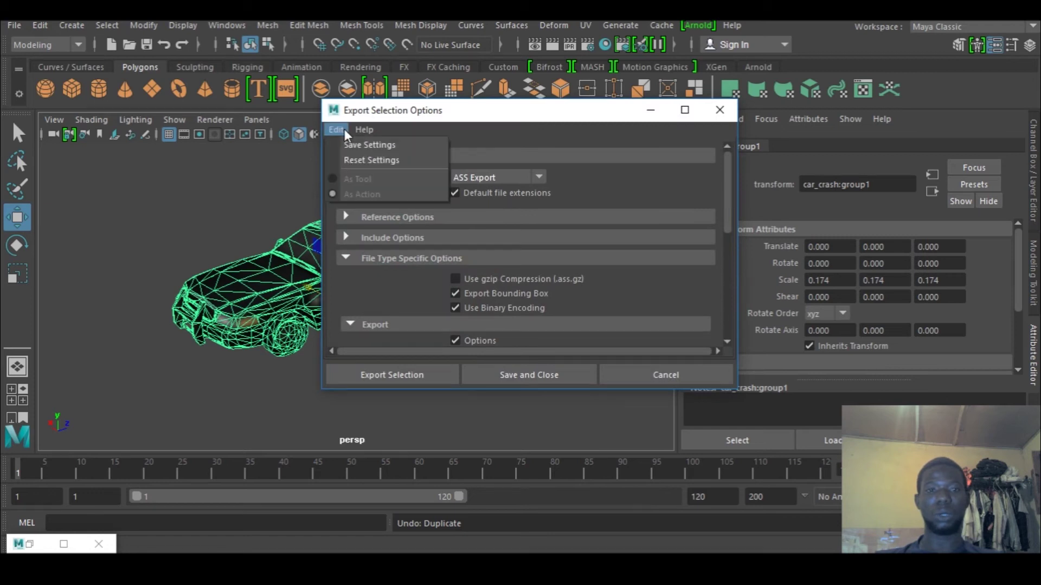
left_click(347, 158)
Set the file type to ASS Export with Export Bounding Box enabled, and export the selection.
left_click(529, 177)
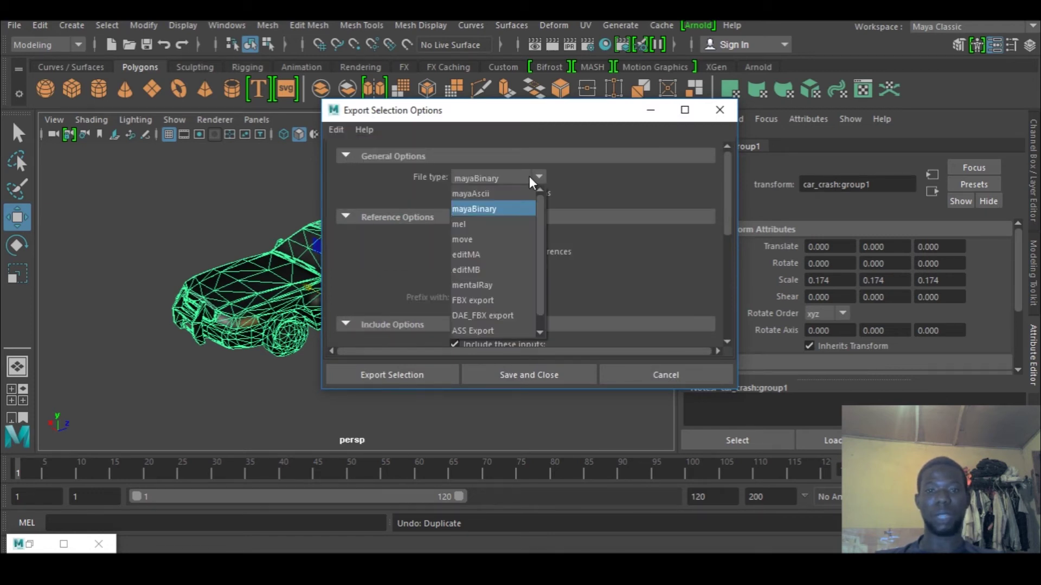
scroll(496, 323, "down", 1)
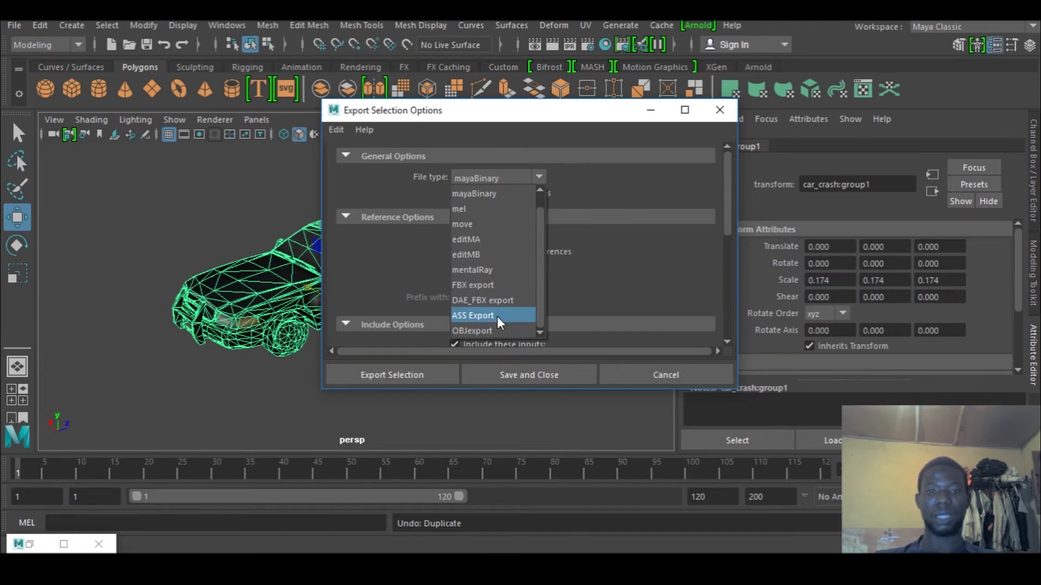
left_click(496, 317)
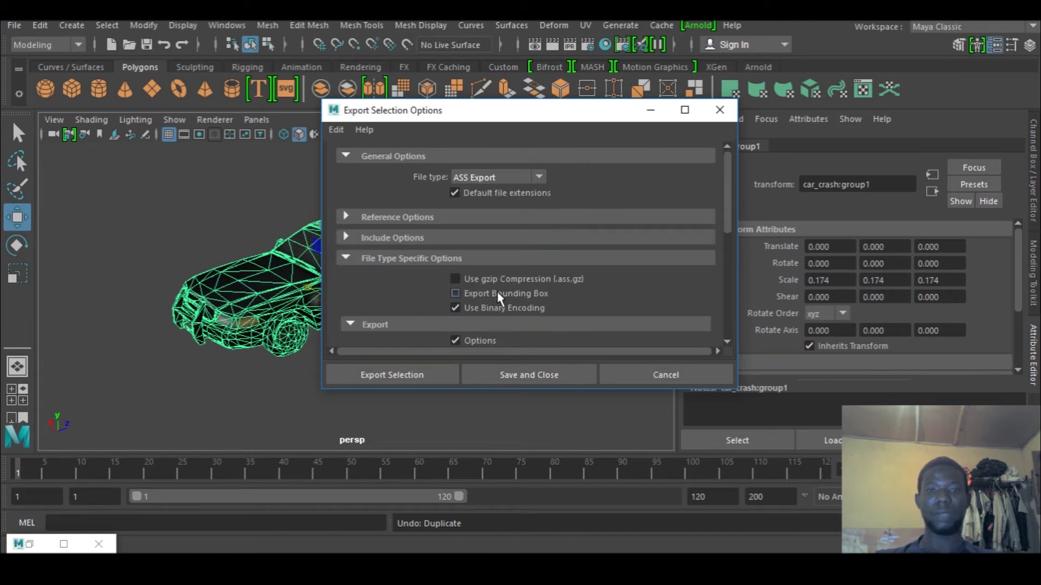
left_click(455, 294)
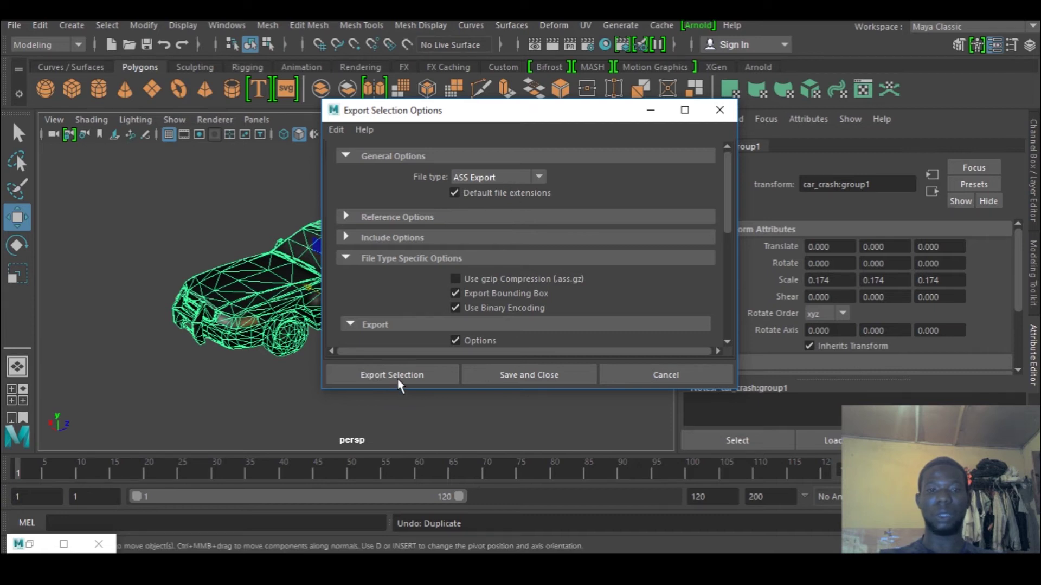
left_click_drag(491, 115, 558, 98)
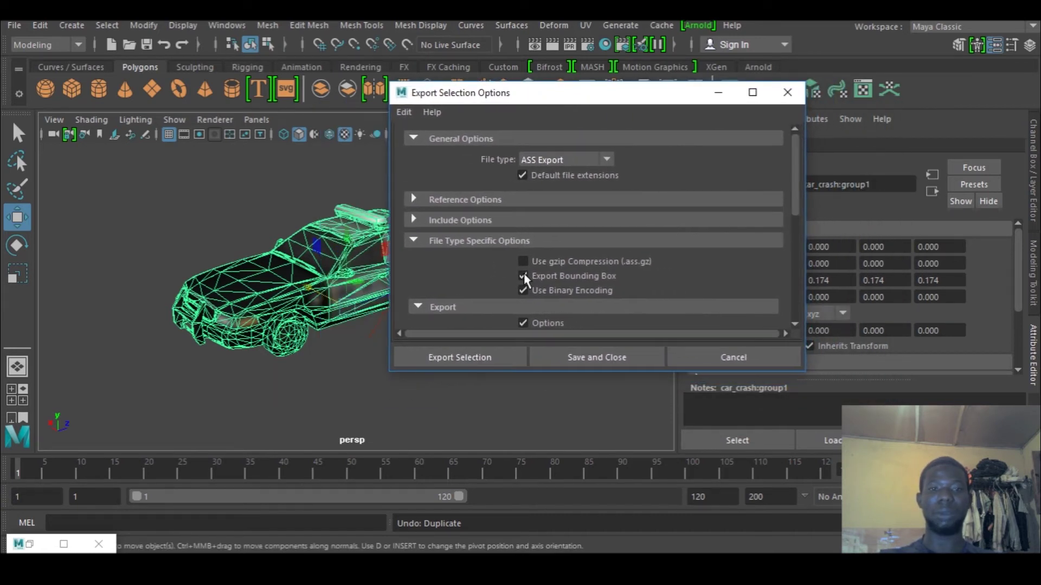
left_click(469, 358)
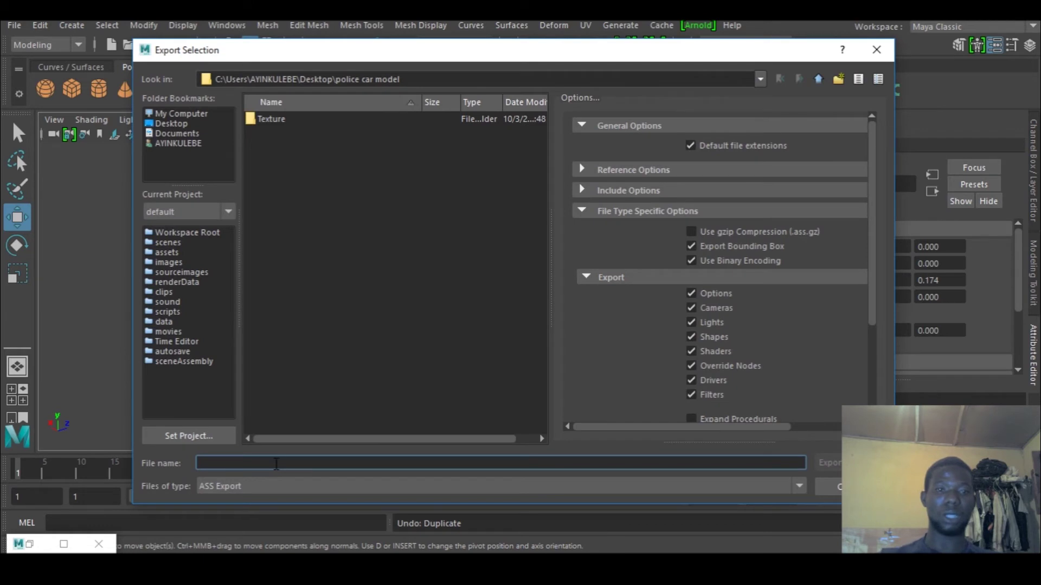
Save the export as 'stand in test.ass', then start a new scene past the student-version warning.
type("stan")
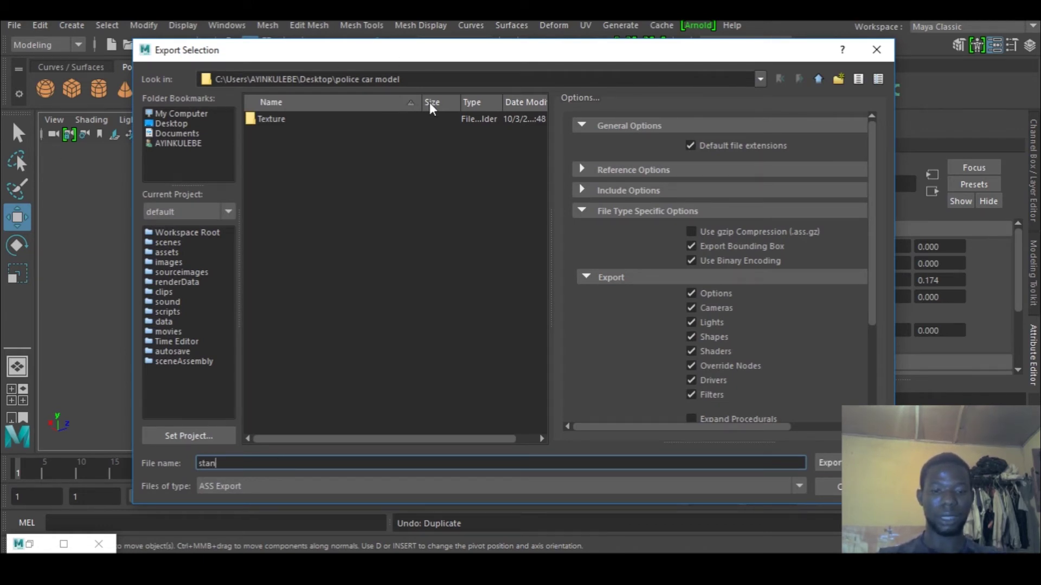
type("nd")
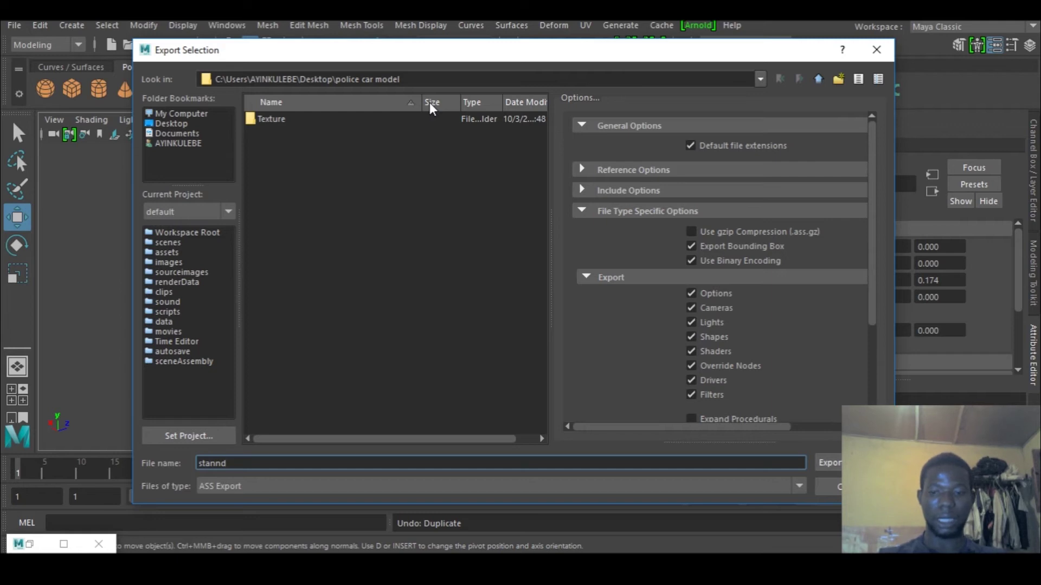
key("BackSpace")
key("BackSpace")
type("d in ")
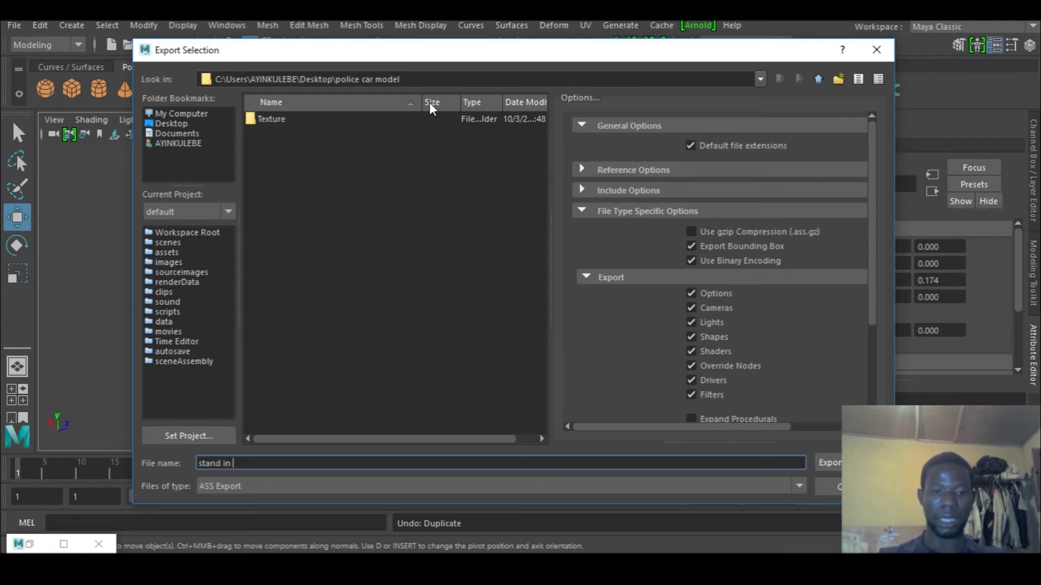
type("test")
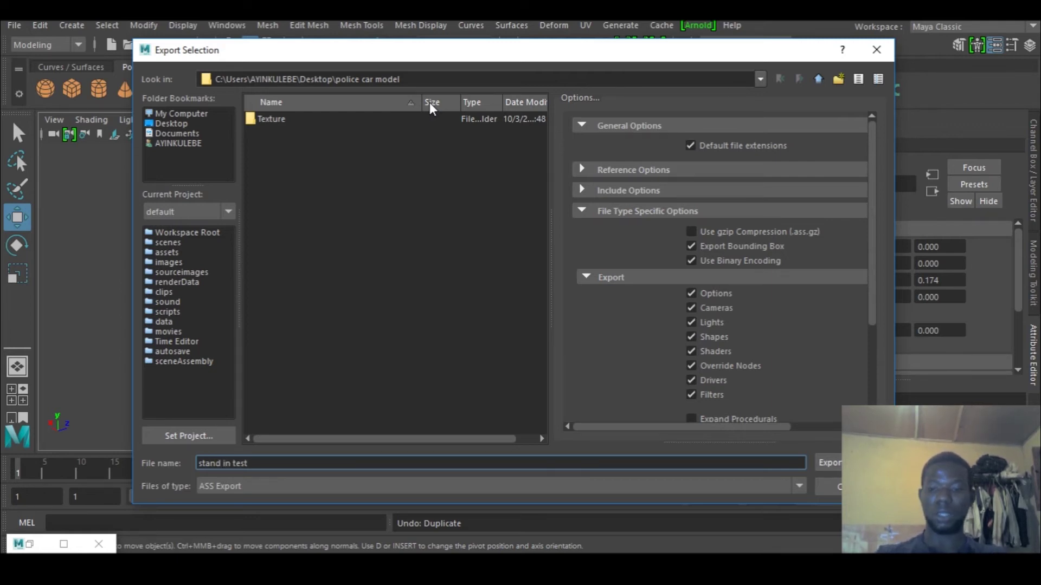
key("Return")
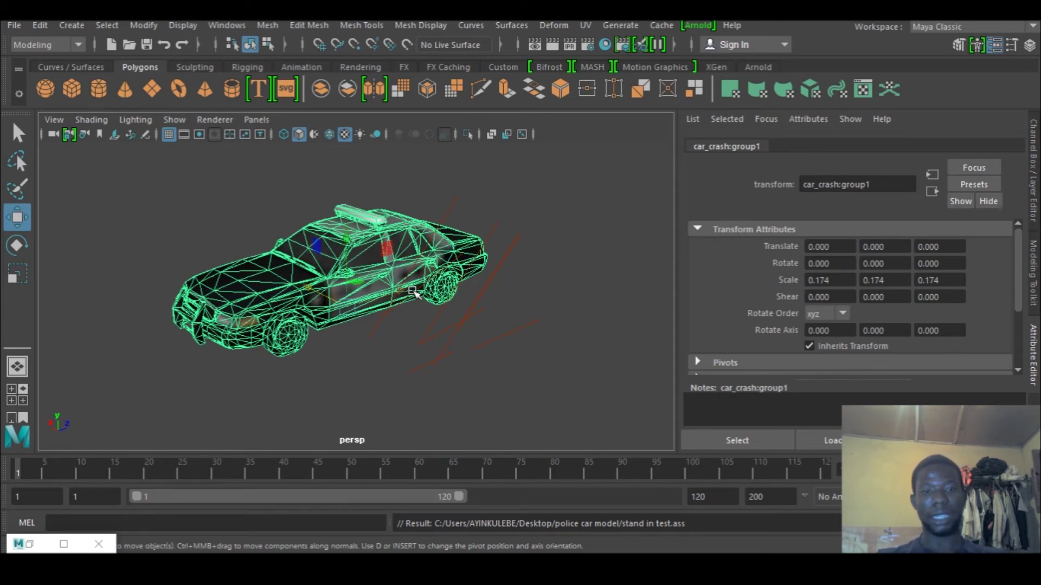
key("ctrl+n")
left_click(487, 297)
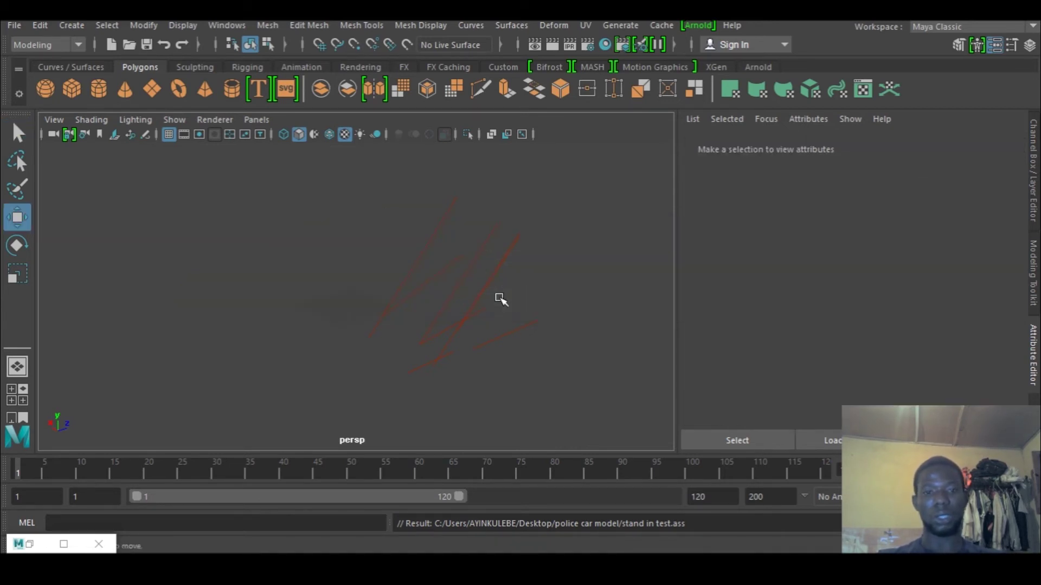
Render the empty scene in Arnold RenderView to confirm it is blank, then minimize the render.
left_click(699, 25)
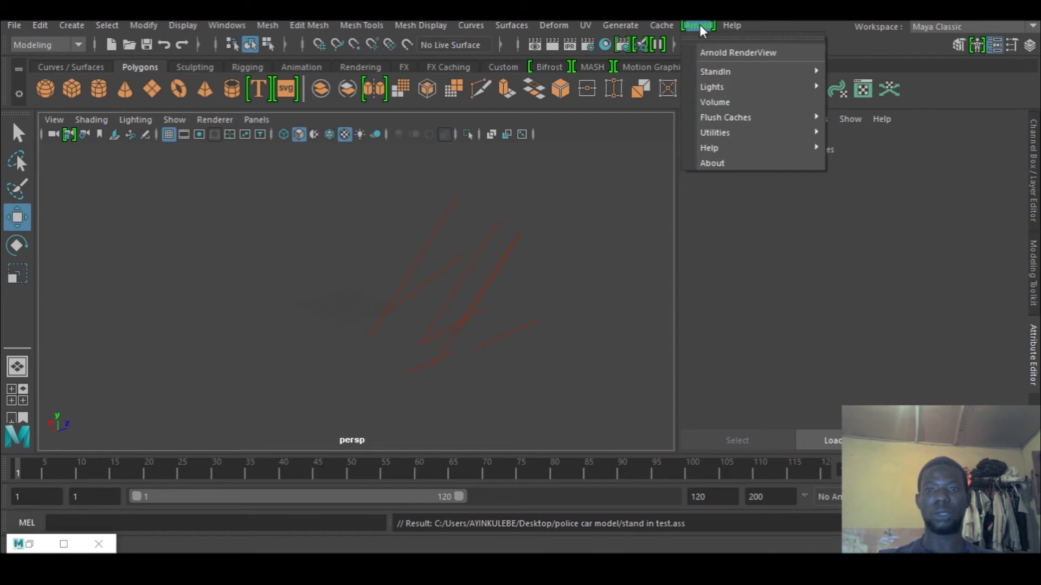
left_click(711, 52)
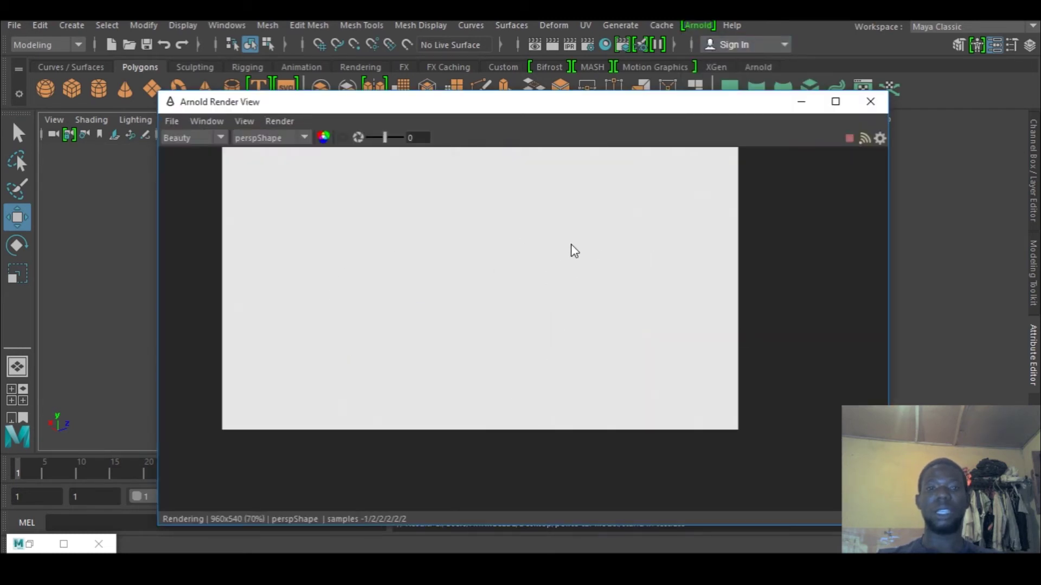
left_click(805, 107)
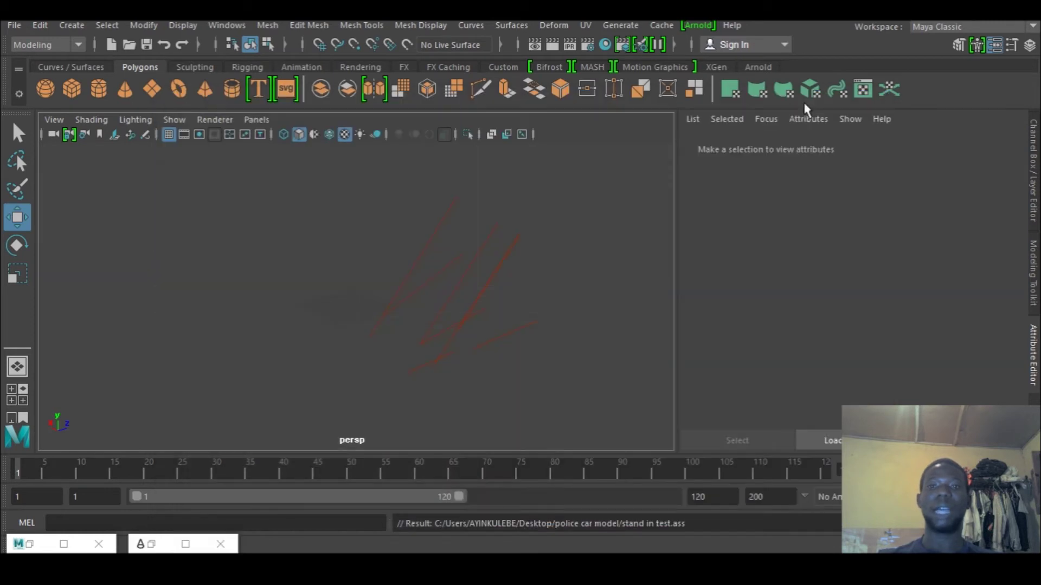
Choose Arnold > StandIn > Create to load a StandIn from file.
left_click(697, 25)
mouse_move(774, 67)
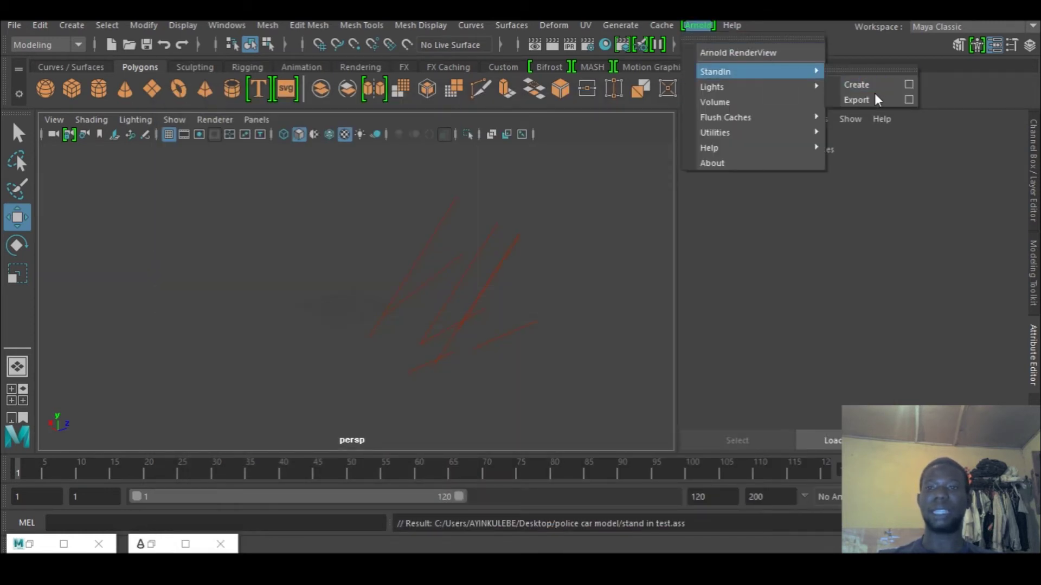
left_click(906, 86)
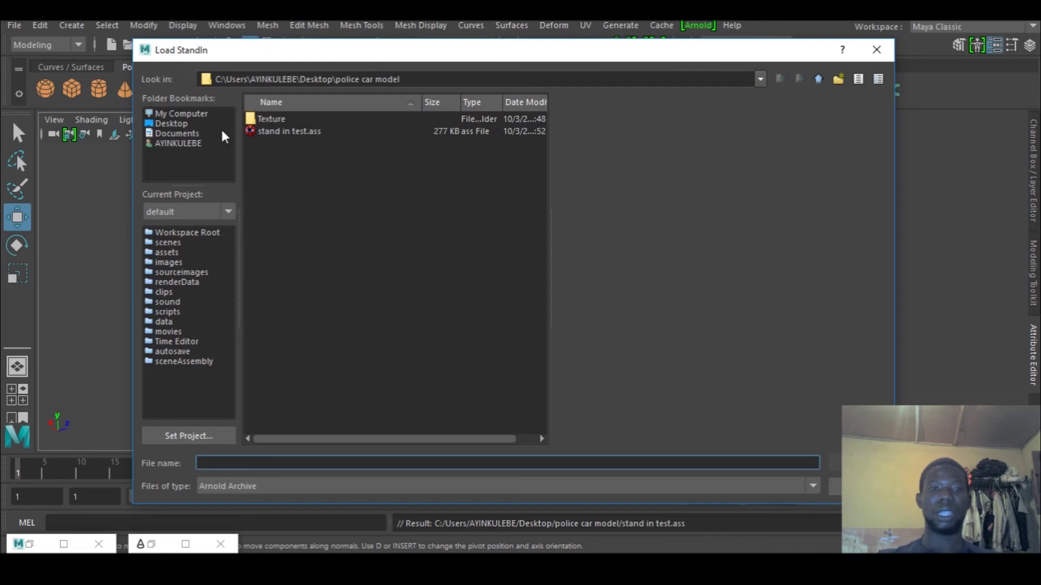
Load 'stand in test.ass' as an Arnold StandIn in the scene.
left_click(304, 133)
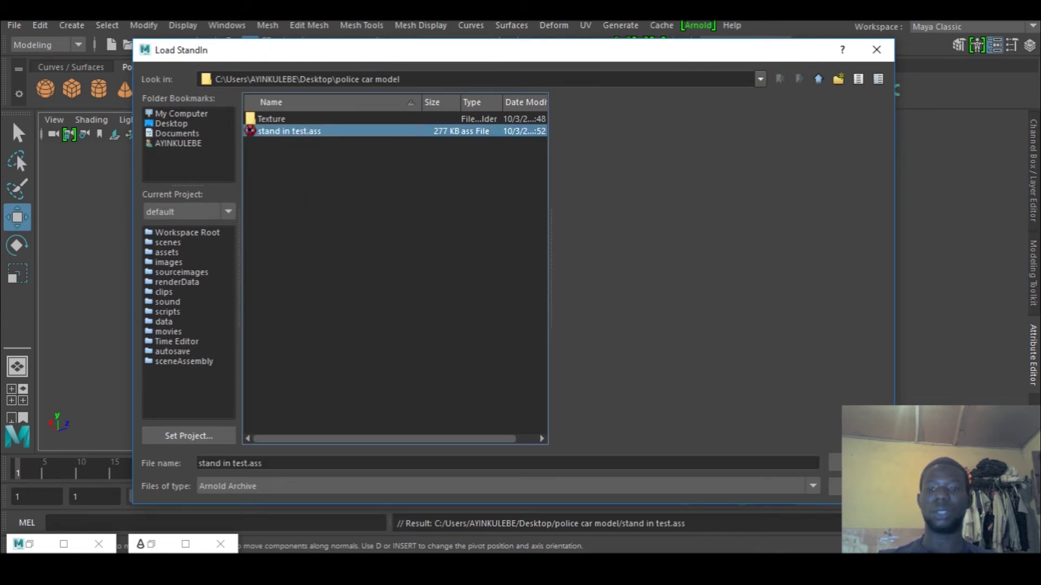
left_click(835, 463)
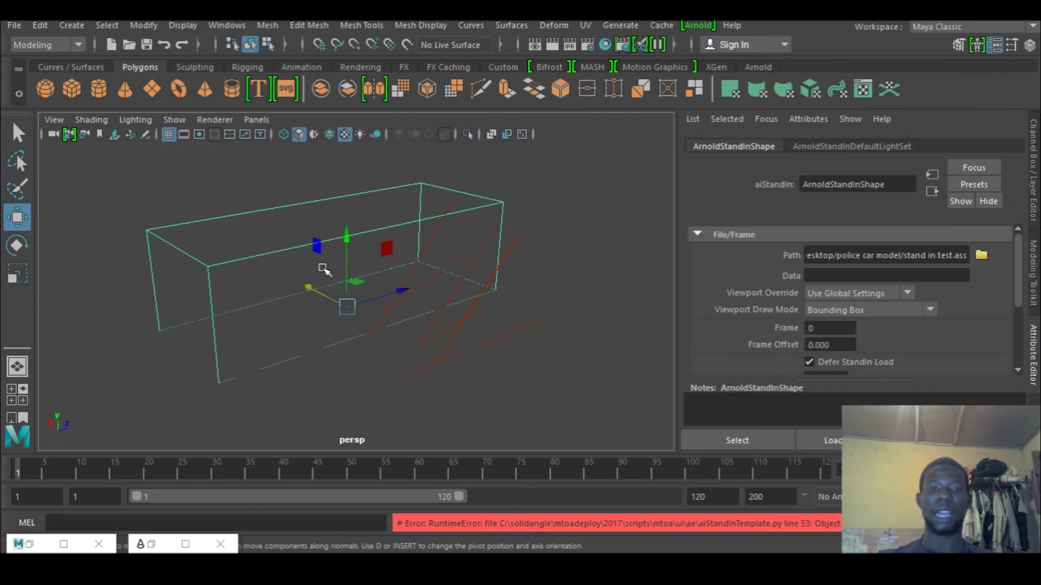
left_click_drag(178, 286, 297, 402, "alt")
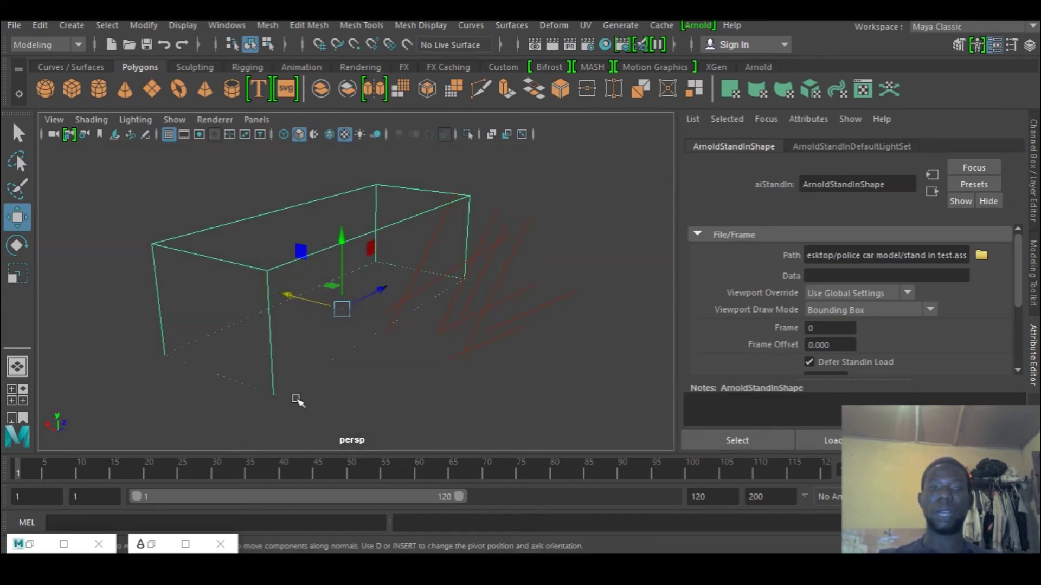
Close the old render window and render the StandIn police car in Arnold RenderView.
left_click(158, 545)
left_click(866, 105)
left_click(698, 26)
left_click(721, 53)
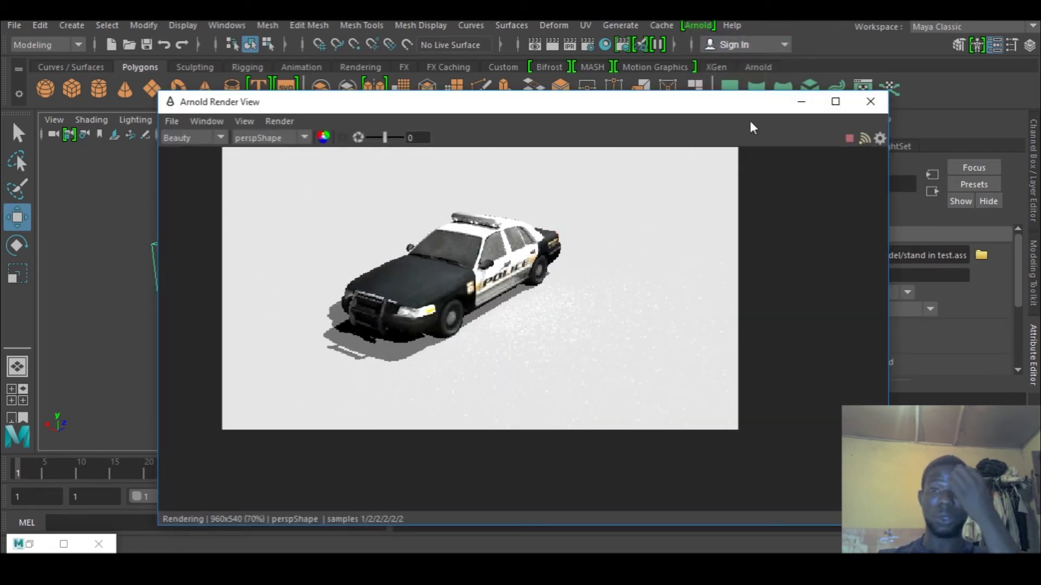
left_click_drag(739, 111, 1019, 109)
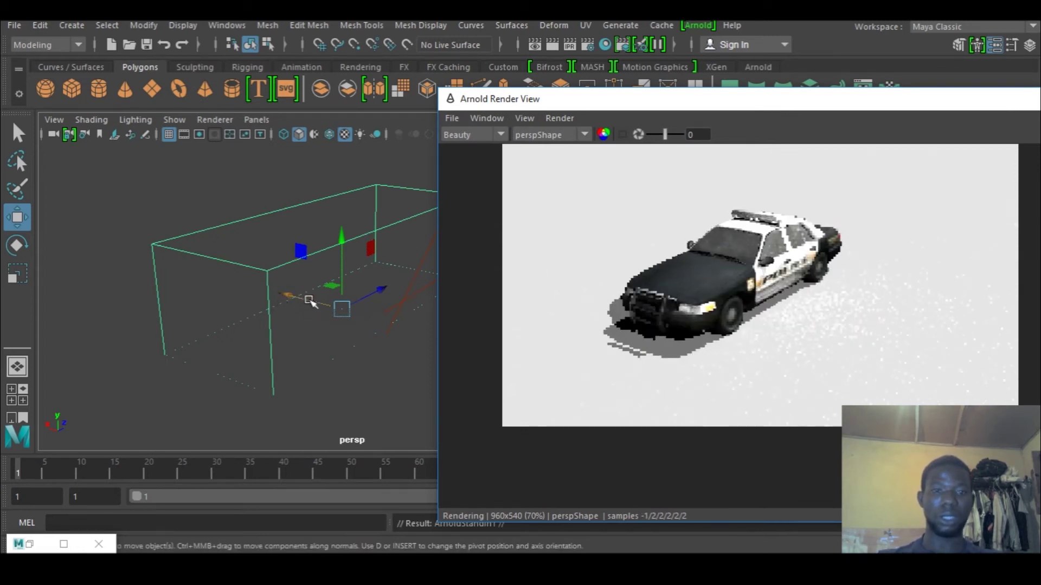
Place a StandIn copy to the right, refresh the render to show both cars, then close it.
left_click_drag(291, 296, 443, 347)
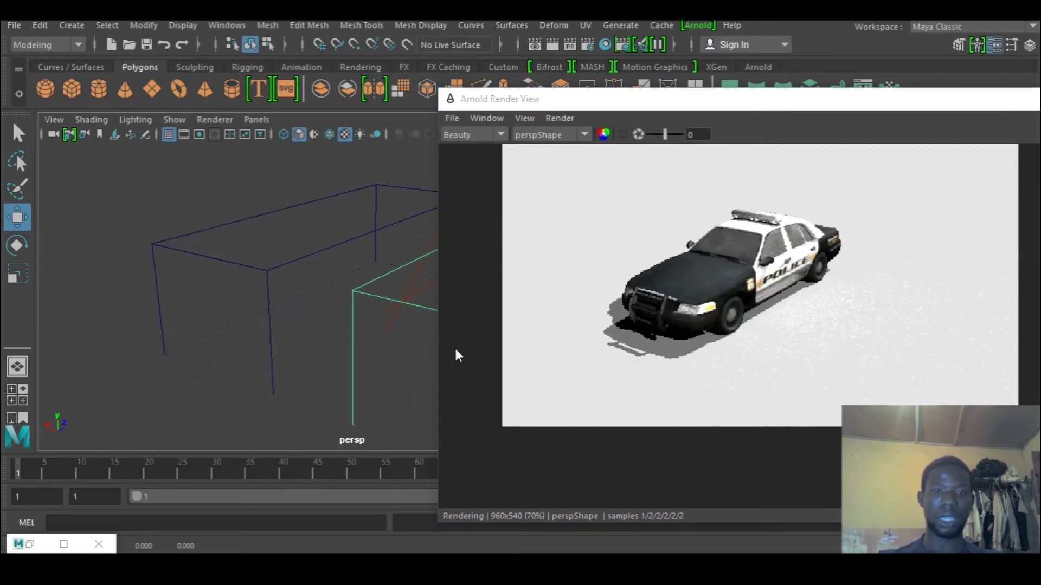
left_click_drag(919, 104, 556, 114)
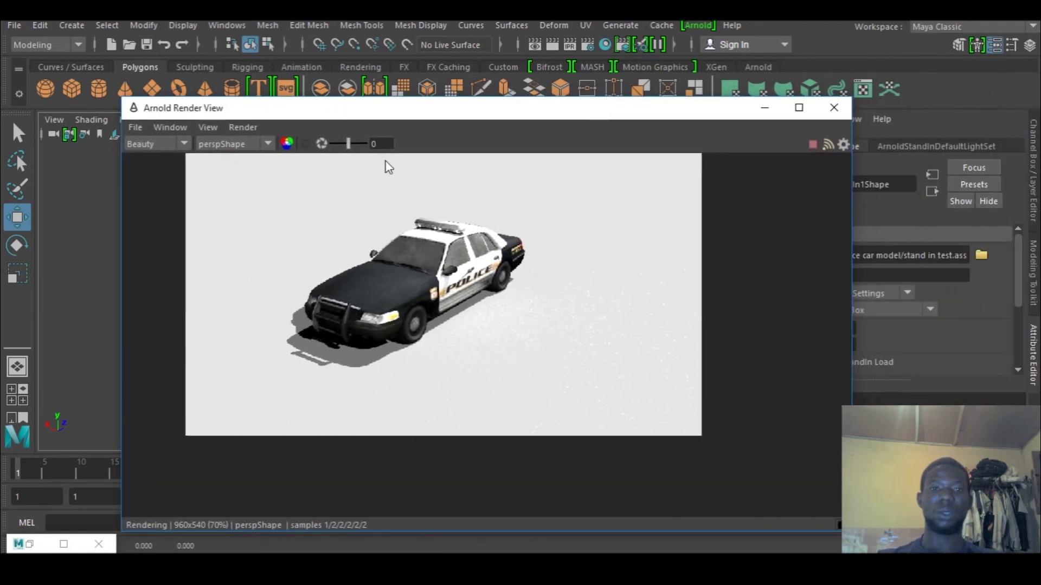
left_click(243, 128)
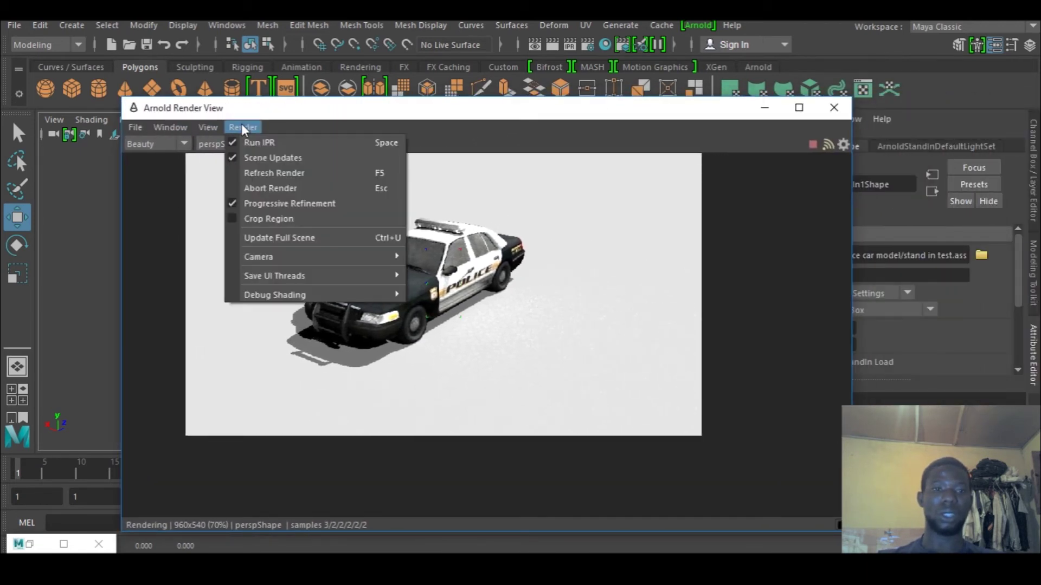
left_click(251, 172)
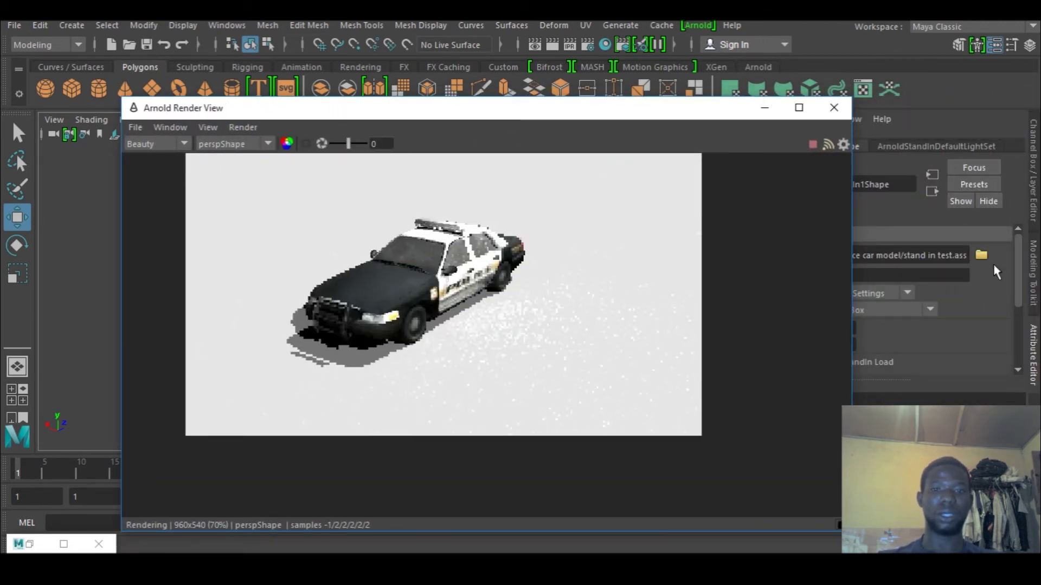
left_click(834, 108)
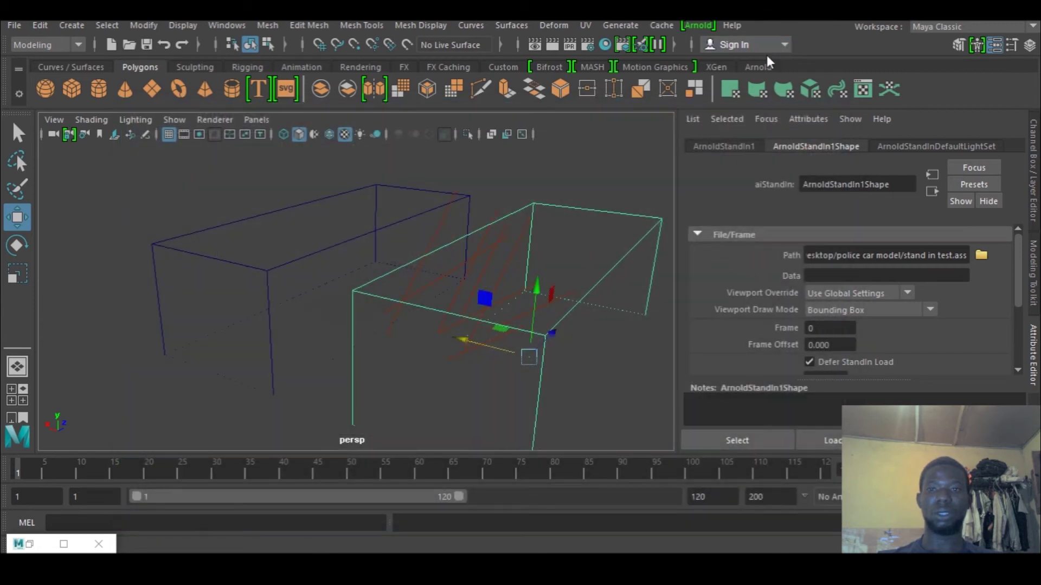
left_click(698, 25)
Render both police cars in Arnold, then close the render window.
left_click(733, 54)
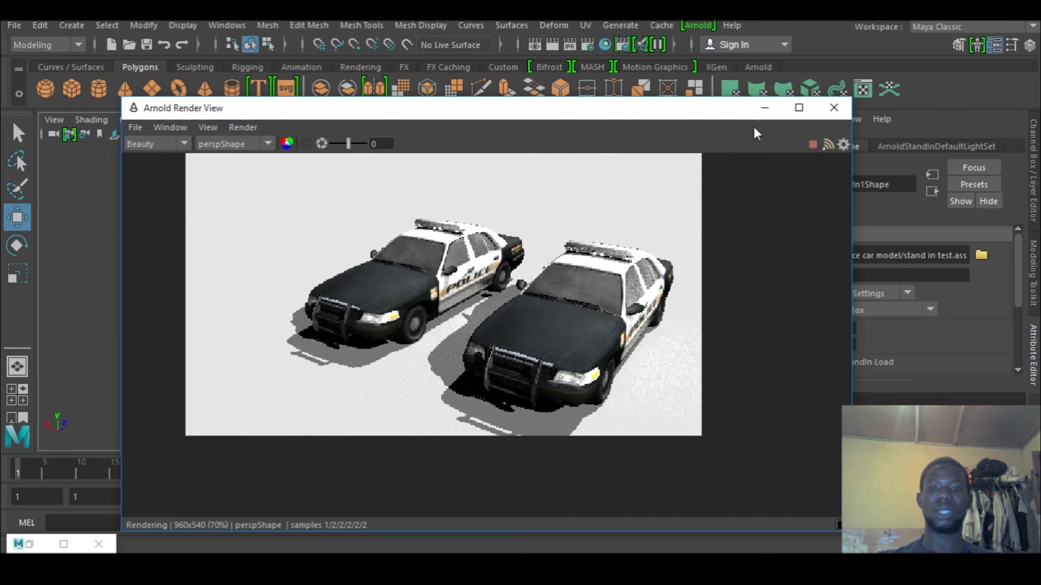
left_click(765, 107)
left_click(220, 544)
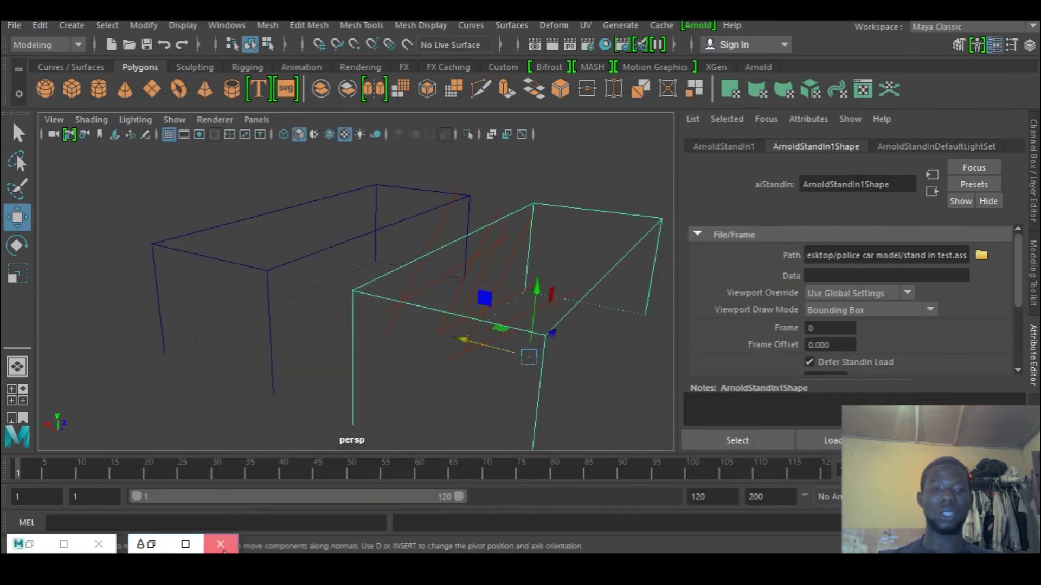
Slide the StandIn copy along X and repeat it twice with Shift+D for evenly spaced cars.
scroll(431, 407, "down", 5)
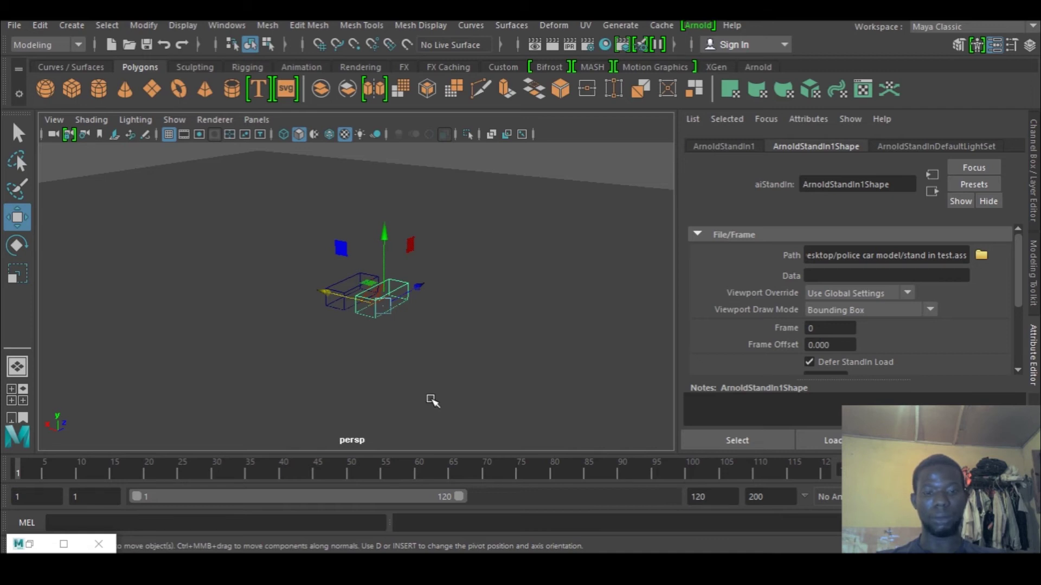
left_click_drag(326, 292, 347, 301)
key("shift+d")
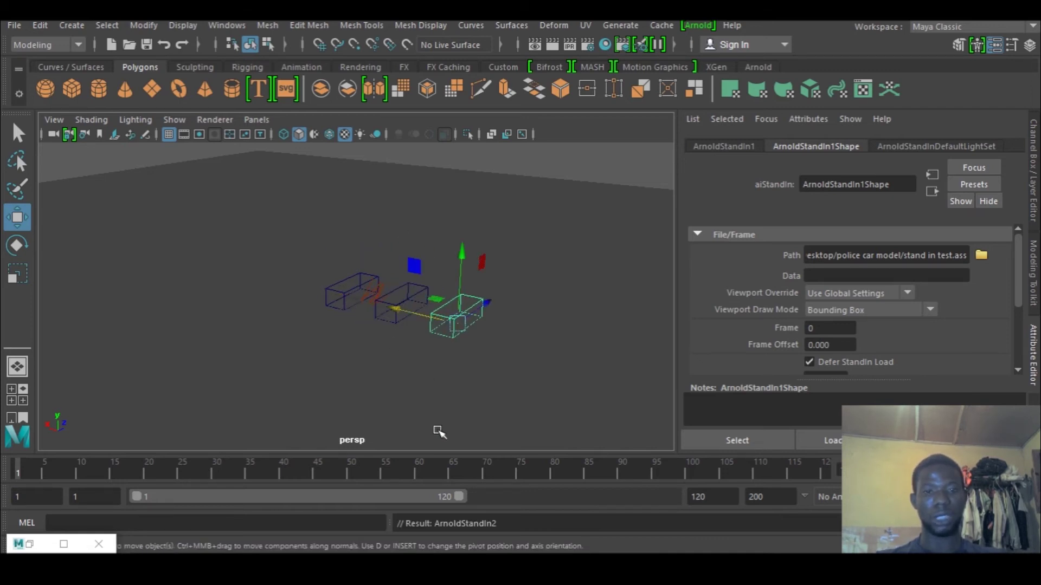
key("shift+d")
key("shift+d")
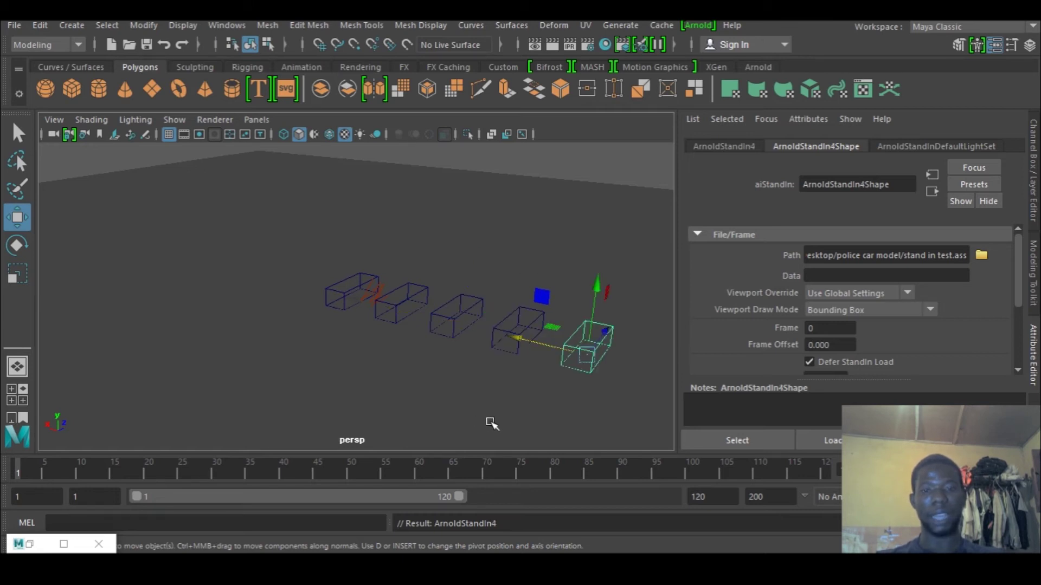
Select the row of five cars, duplicate it, and move the new row alongside the first.
left_click(496, 333)
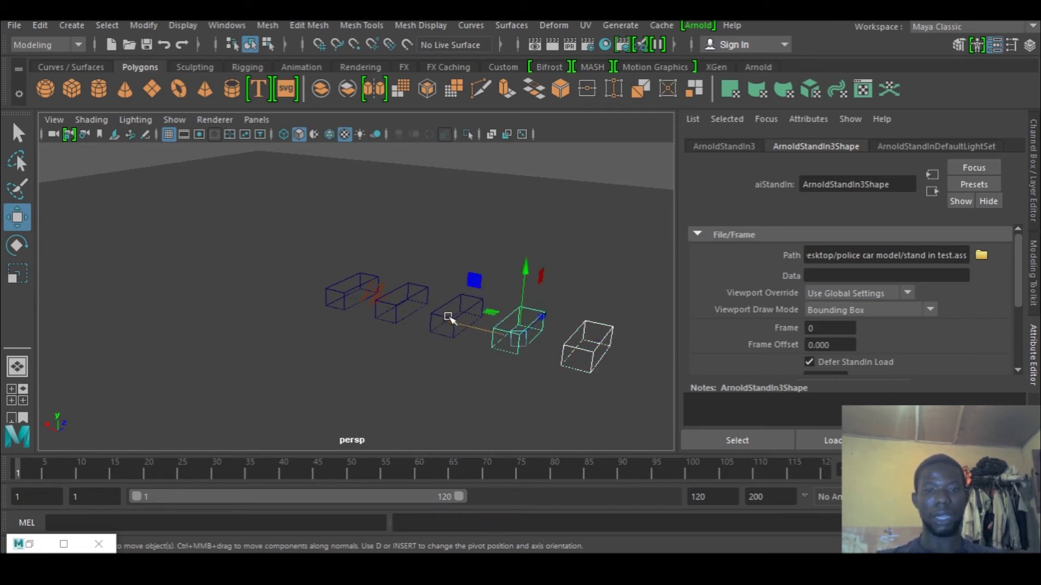
left_click(447, 313)
left_click(401, 303)
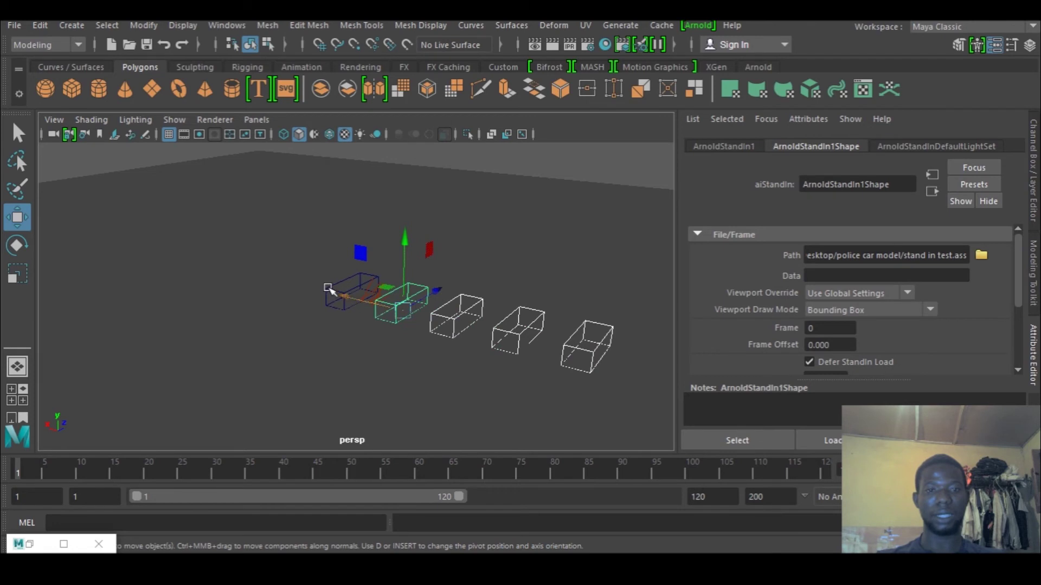
left_click(327, 286)
key("ctrl+d")
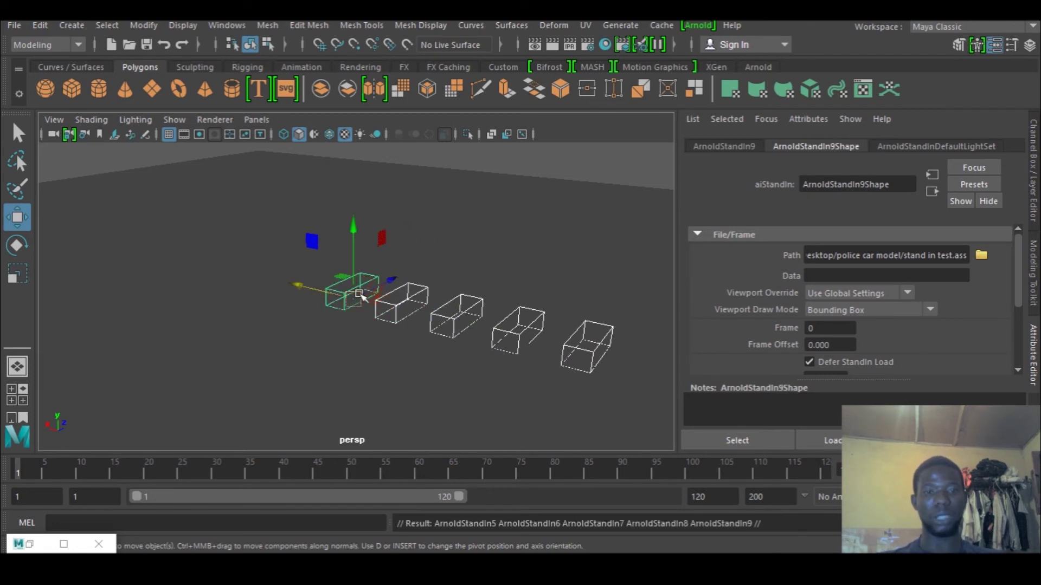
left_click_drag(393, 287, 338, 327)
Keep duplicating the rows, each offset down-left, building the block up to ArnoldStandIn34.
scroll(331, 355, "down", 2)
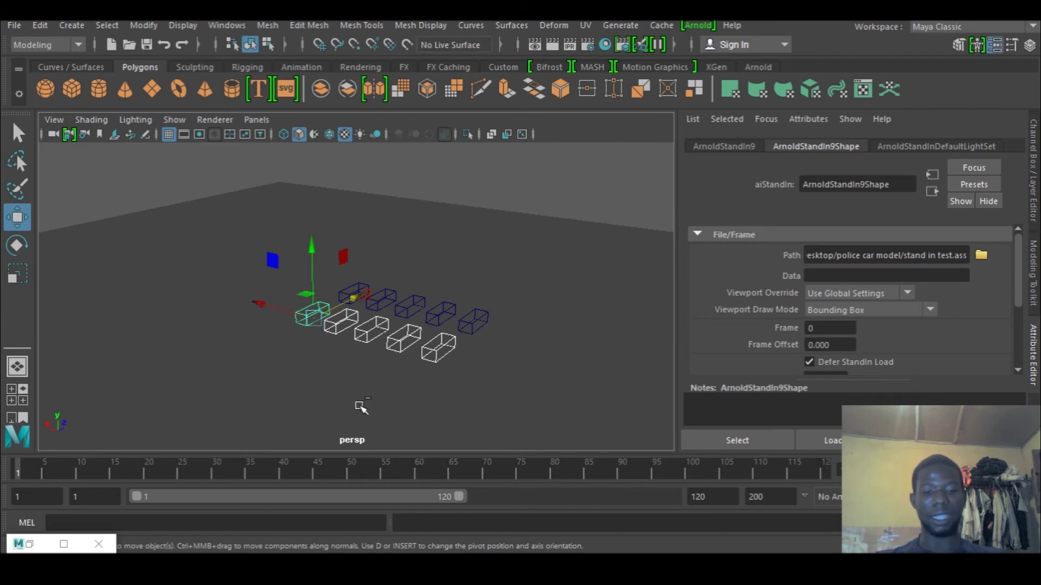
key("ctrl+d")
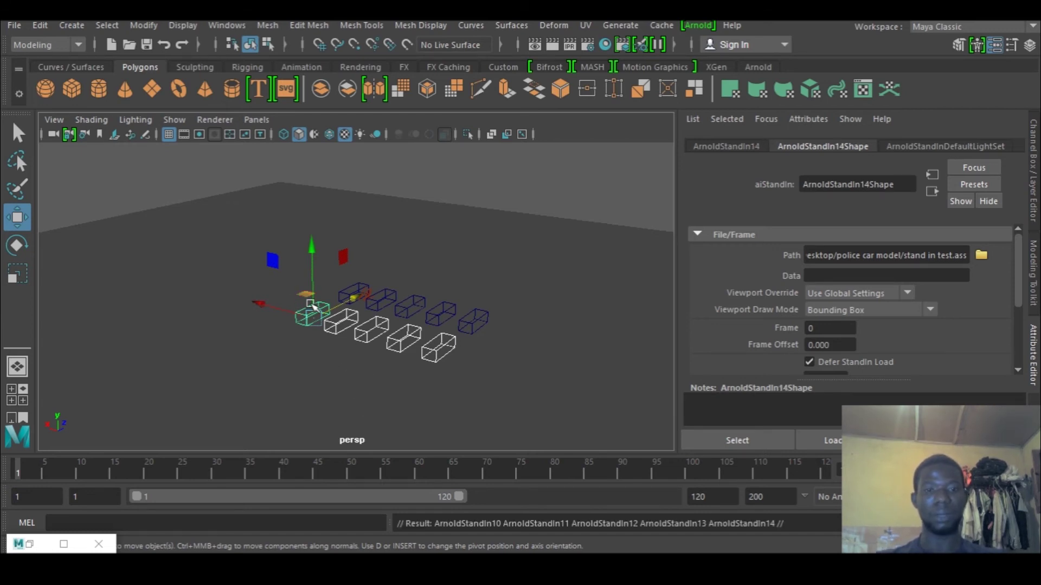
left_click_drag(353, 297, 309, 337)
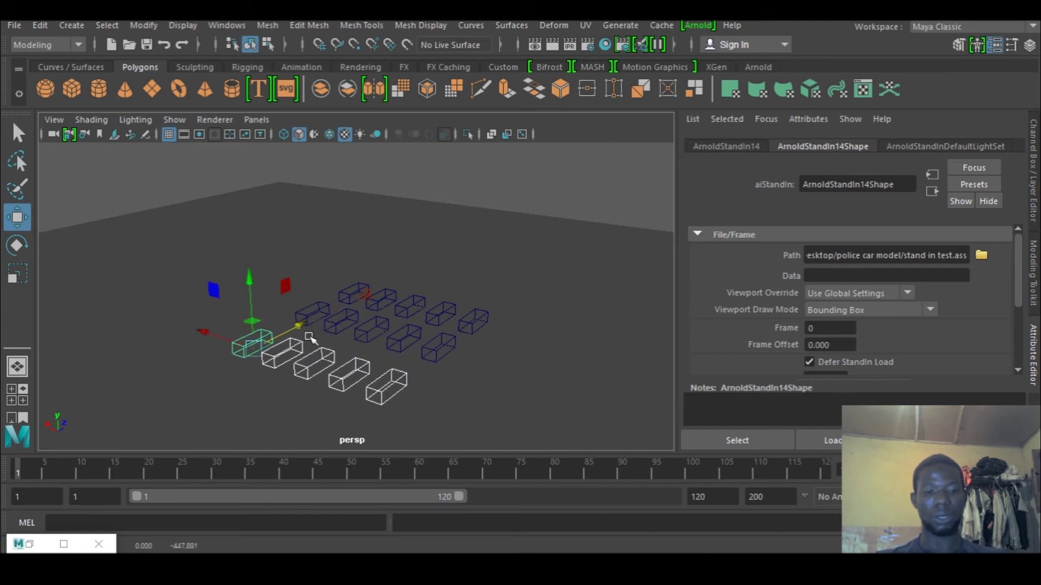
key("ctrl+d")
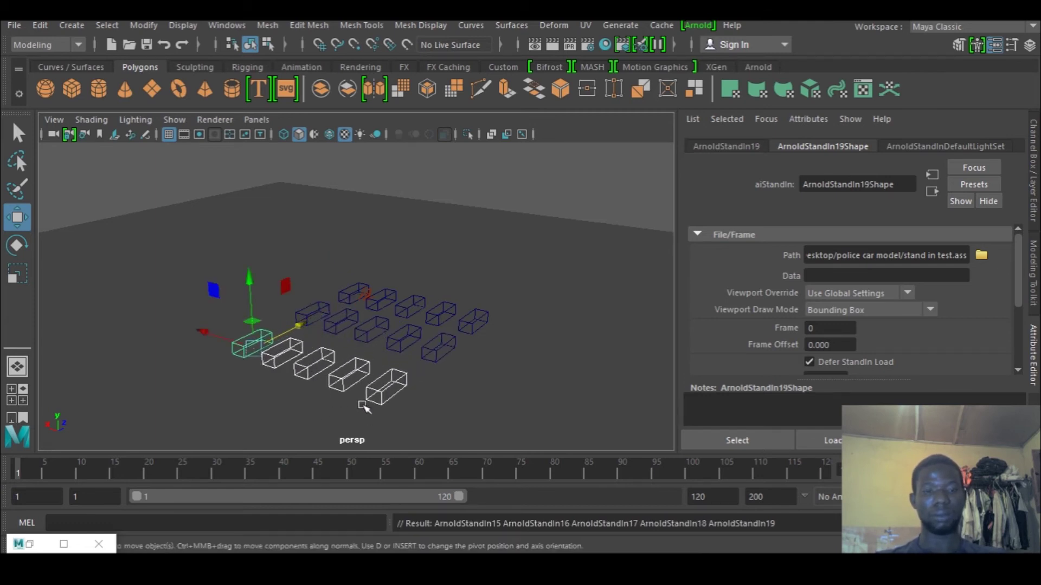
left_click_drag(300, 330, 261, 369)
key("shift+d")
scroll(359, 388, "down", 2)
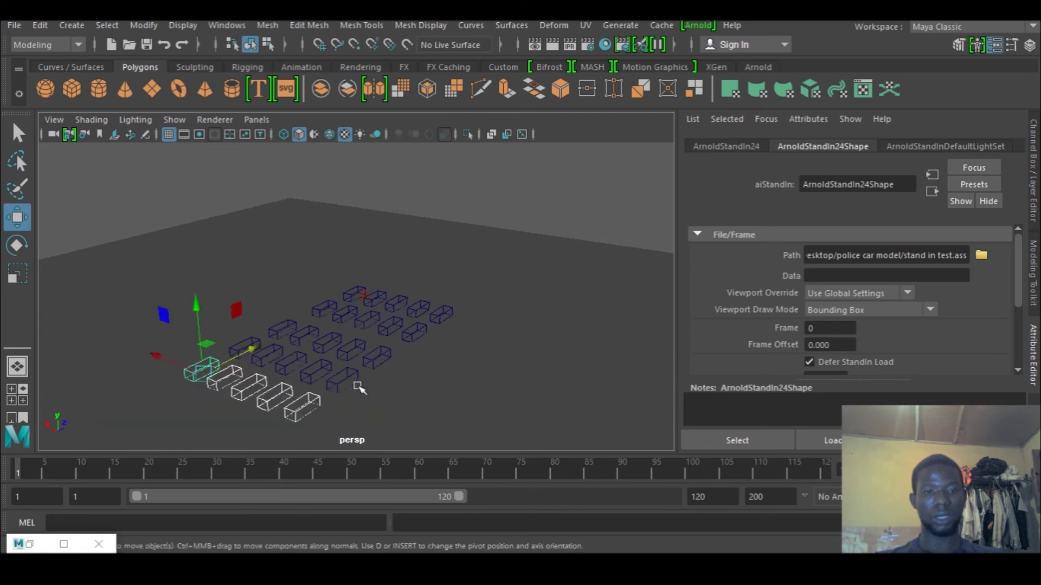
key("shift+d")
key("shift+d")
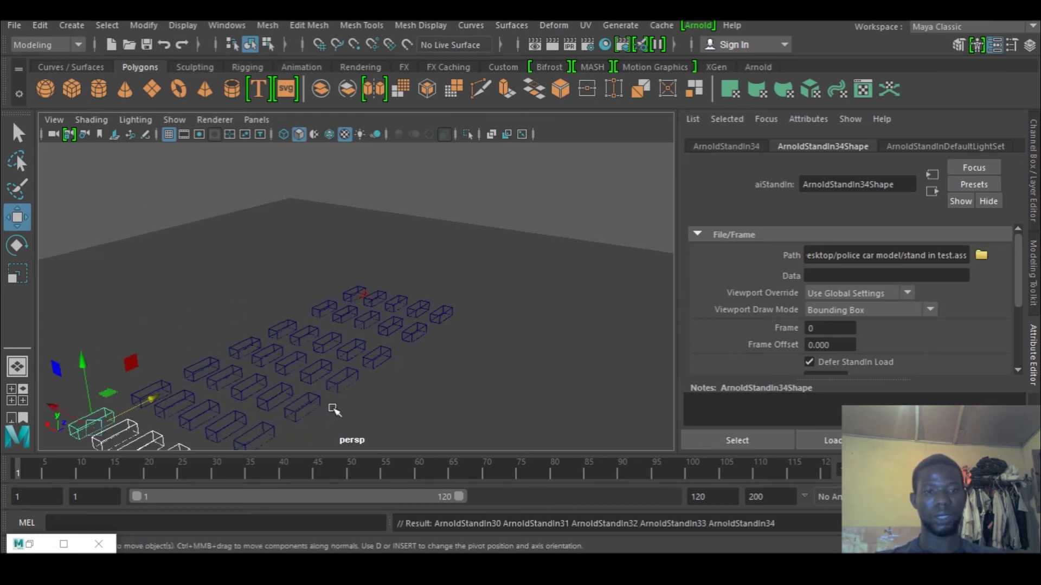
Select all car StandIns from ArnoldStandIn through ArnoldStandIn34 in the Outliner.
left_click(207, 33)
left_click(266, 201)
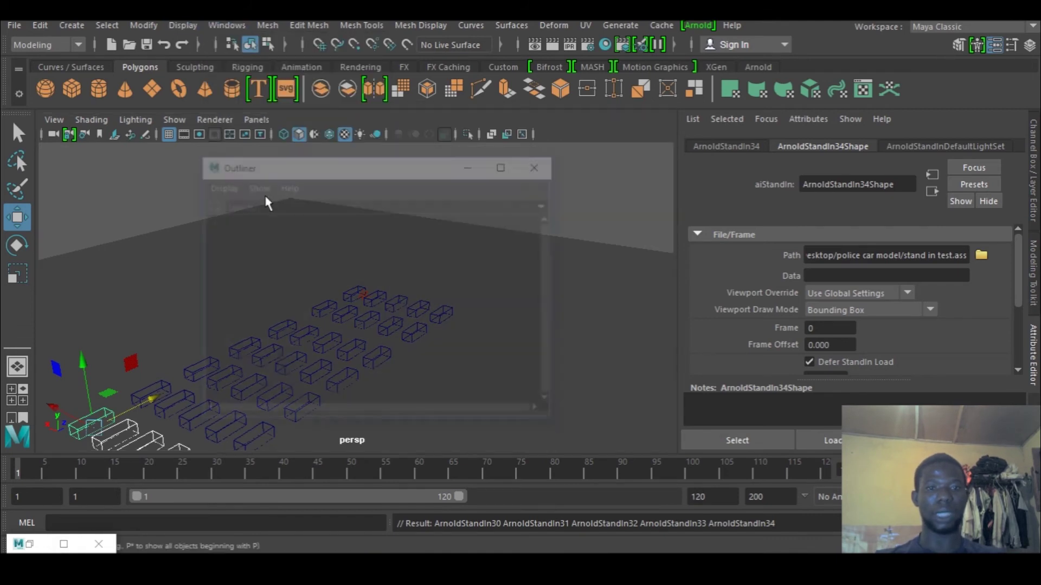
left_click(277, 327)
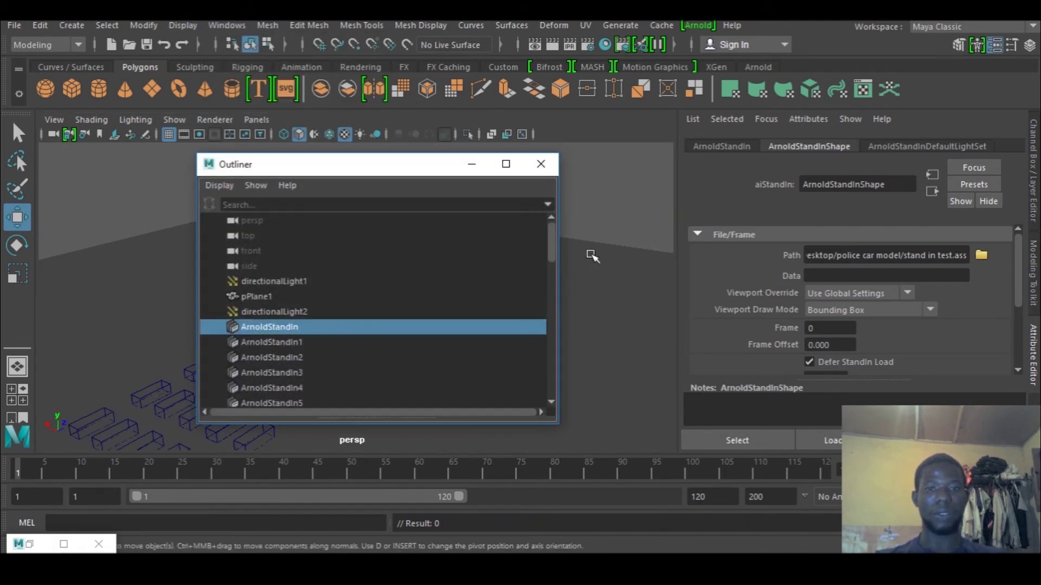
left_click_drag(553, 251, 549, 356)
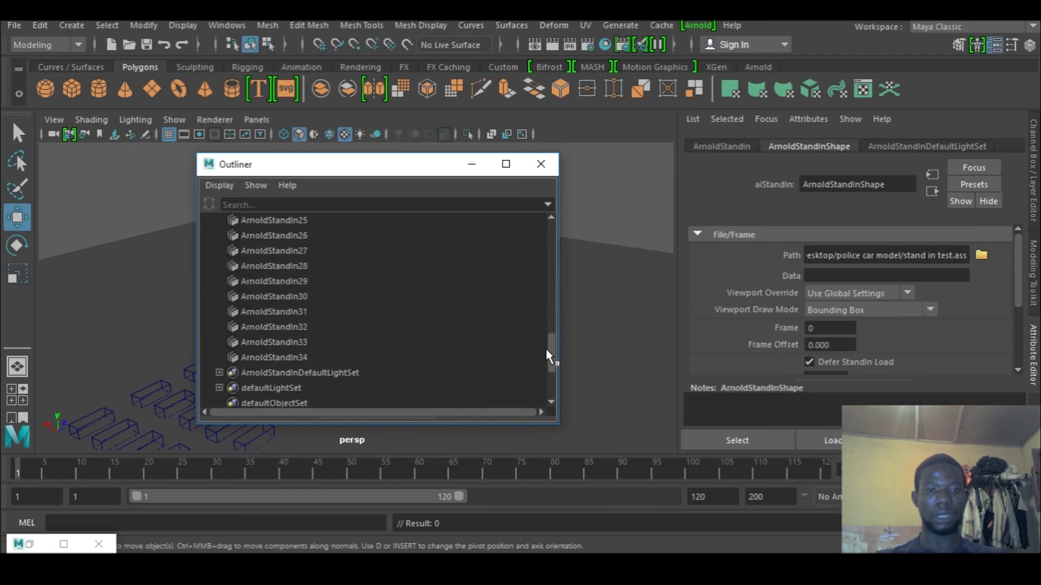
left_click(311, 359, "shift")
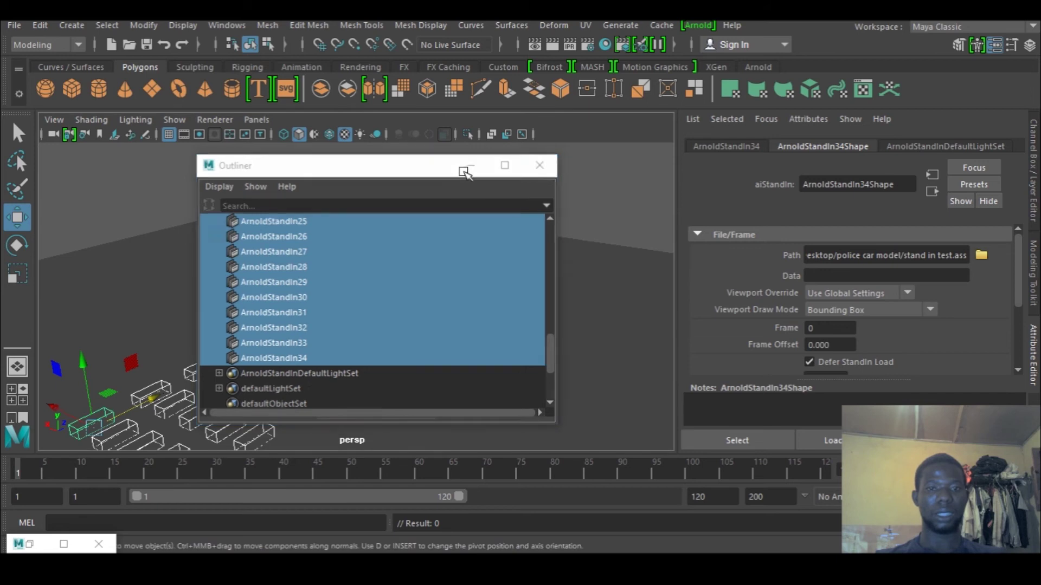
left_click(472, 169)
scroll(420, 376, "down", 4)
Duplicate the block with an X offset and repeat with Shift+D, growing the grid to ArnoldStandIn139.
key("ctrl+d")
left_click_drag(198, 344, 147, 305)
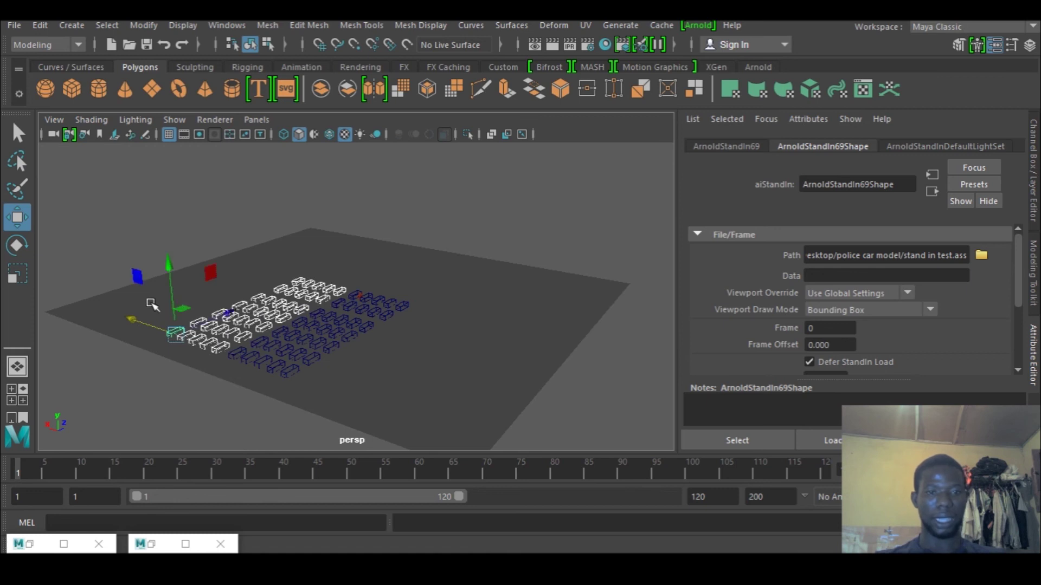
key("shift+d")
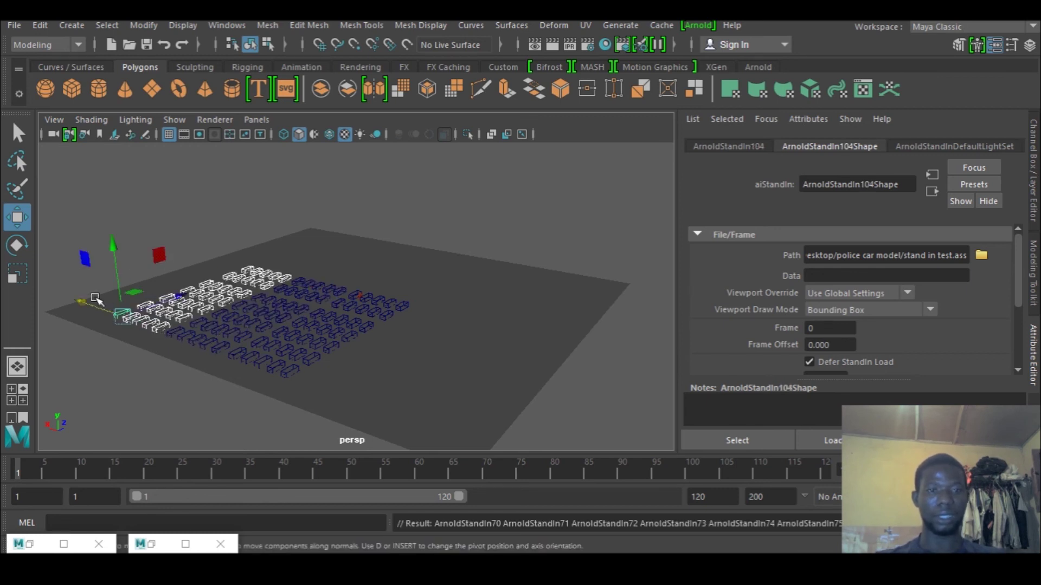
key("shift+d")
middle_click_drag(82, 299, 226, 411)
scroll(295, 417, "up", 3)
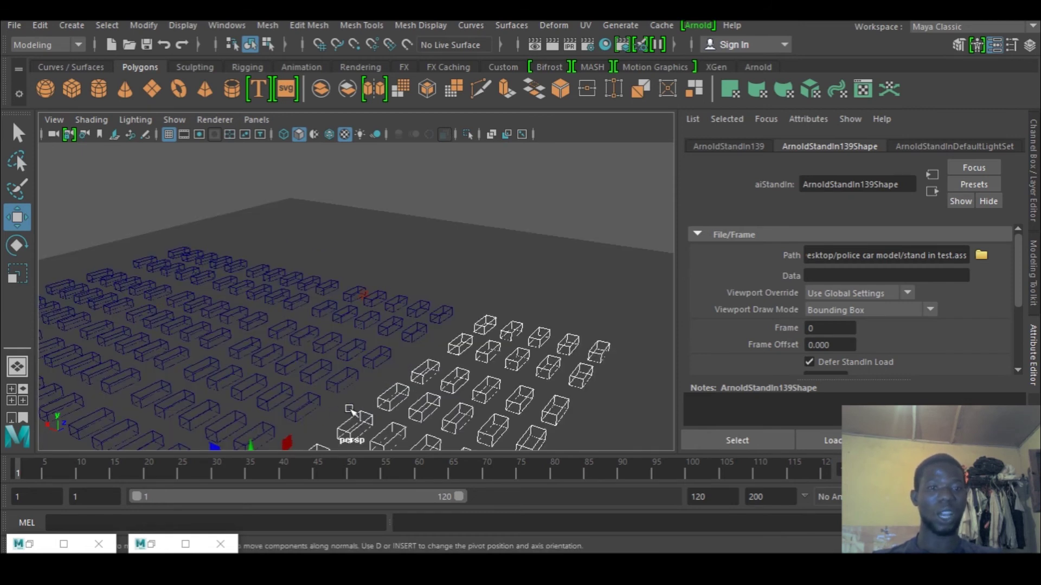
left_click_drag(413, 382, 449, 344, "alt")
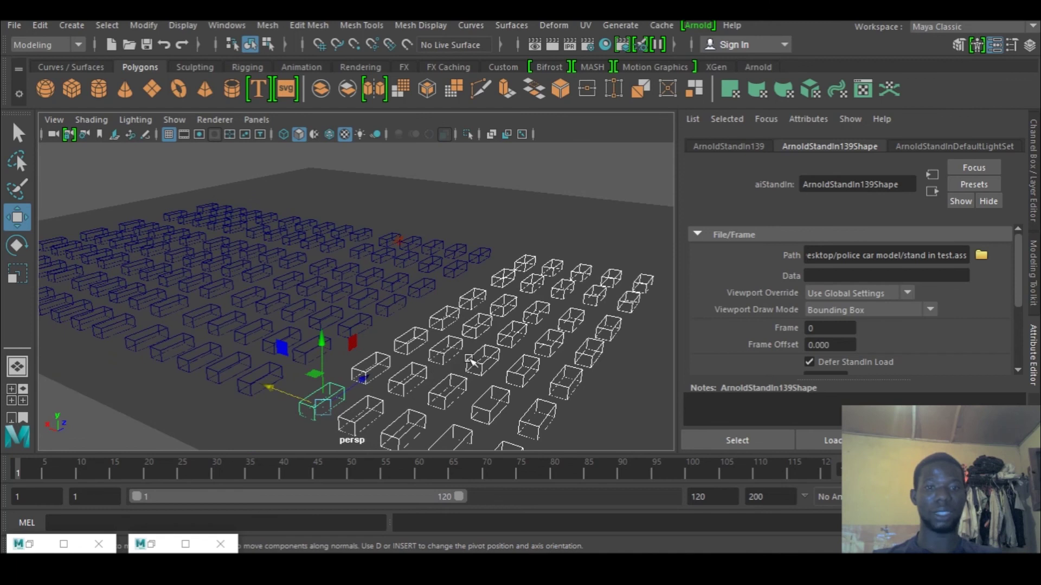
left_click(547, 213)
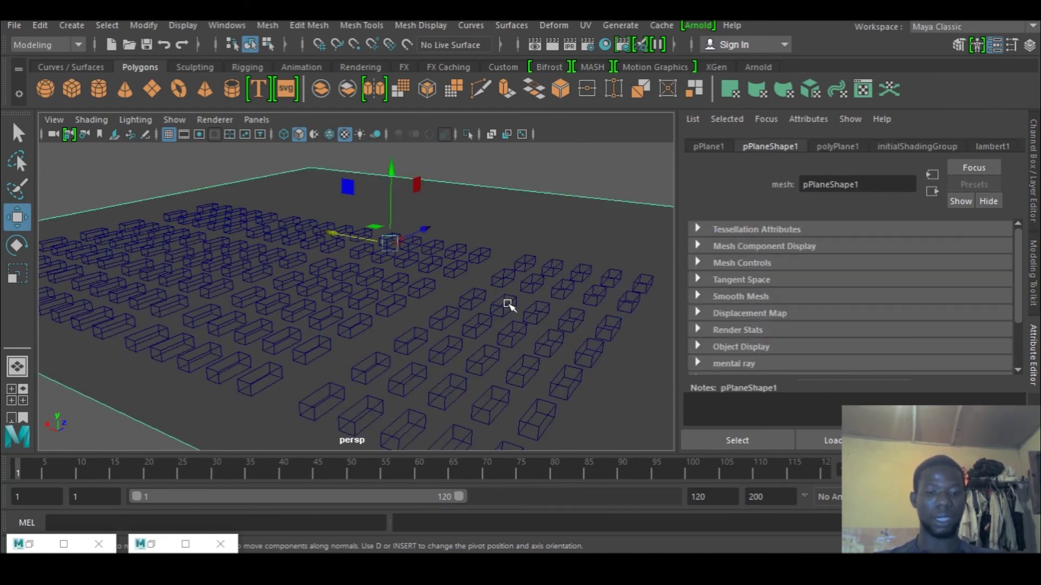
Scale the ground plane pPlane1 up uniformly so it extends beneath the whole car grid.
key("r")
left_click_drag(386, 242, 559, 232)
left_click_drag(389, 244, 547, 191)
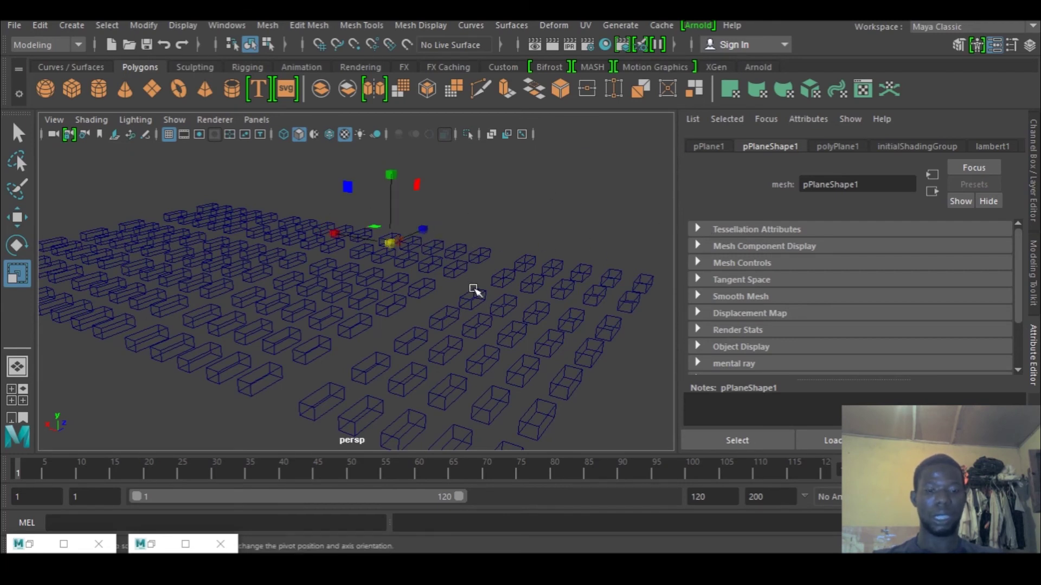
Render the police car grid in Arnold RenderView and maximize the render window to full screen.
left_click(697, 25)
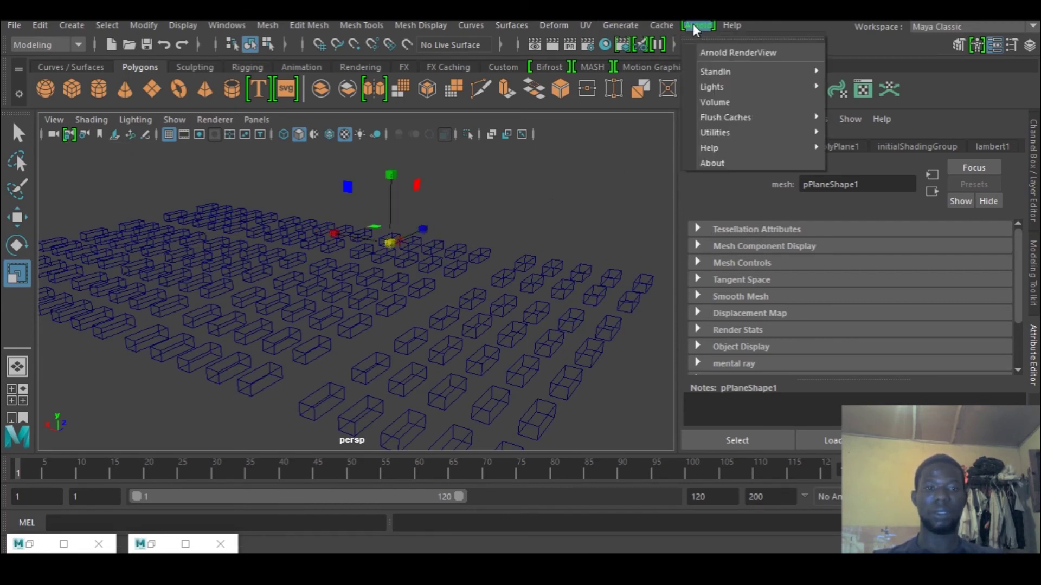
left_click(705, 51)
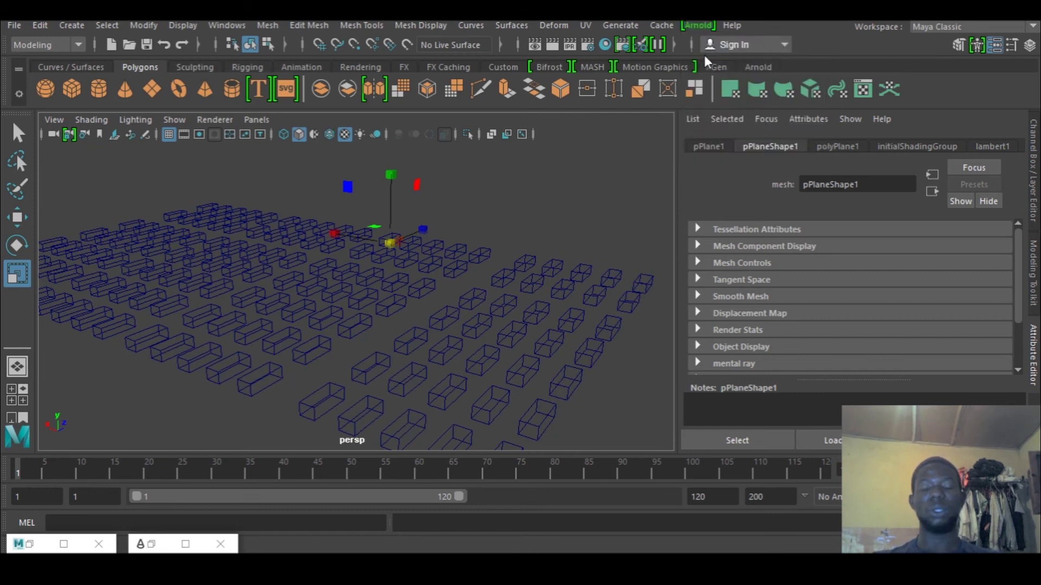
left_click(699, 26)
left_click(709, 41)
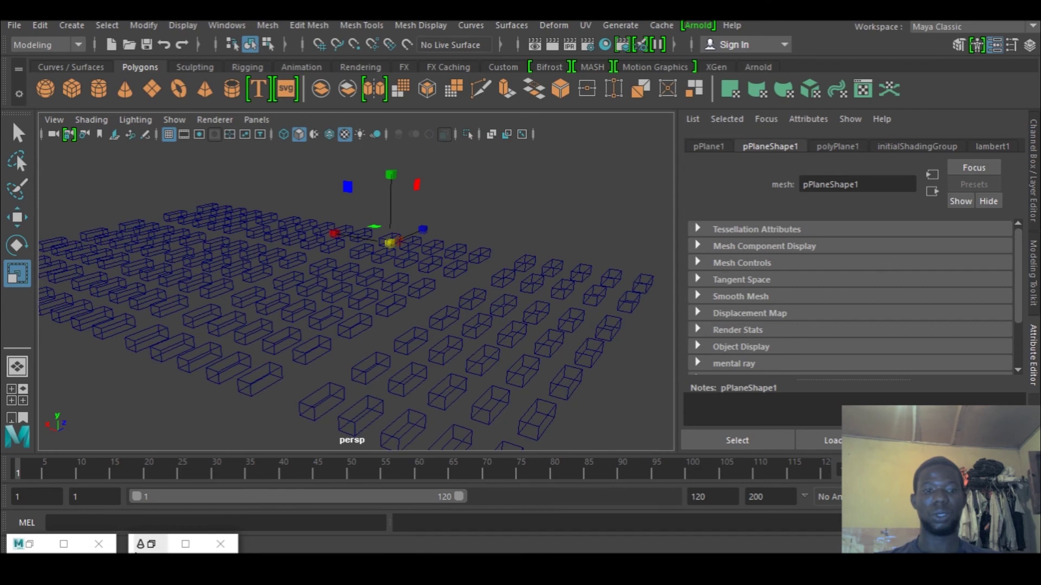
scroll(464, 402, "up", 1)
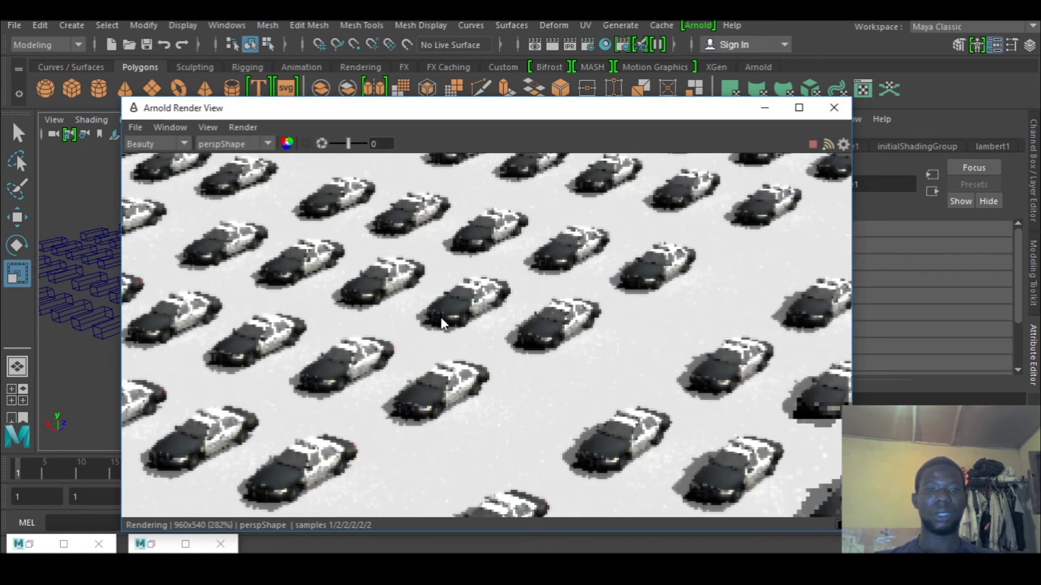
left_click(833, 107)
scroll(446, 311, "up", 4)
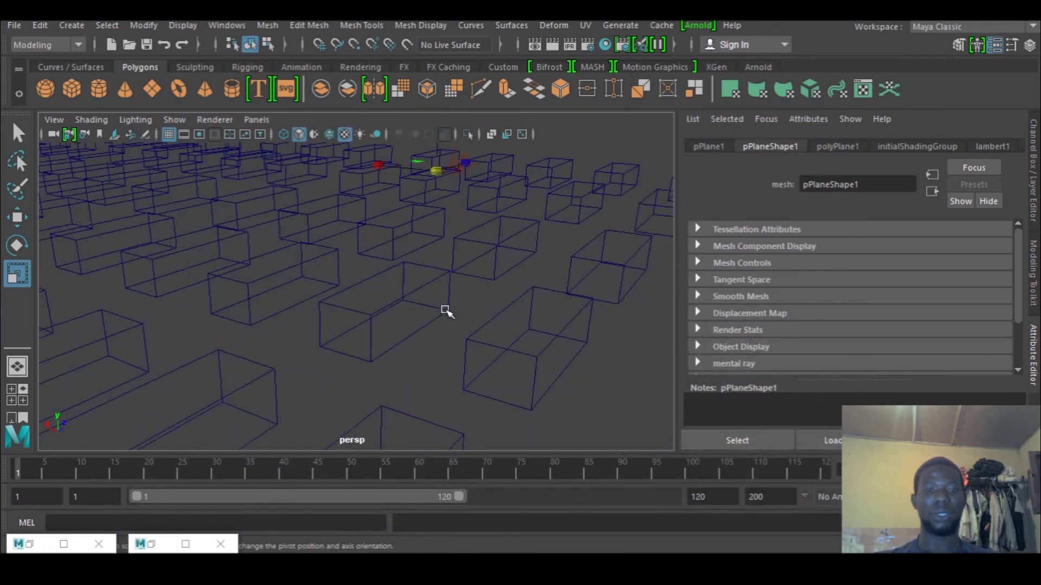
left_click(731, 26)
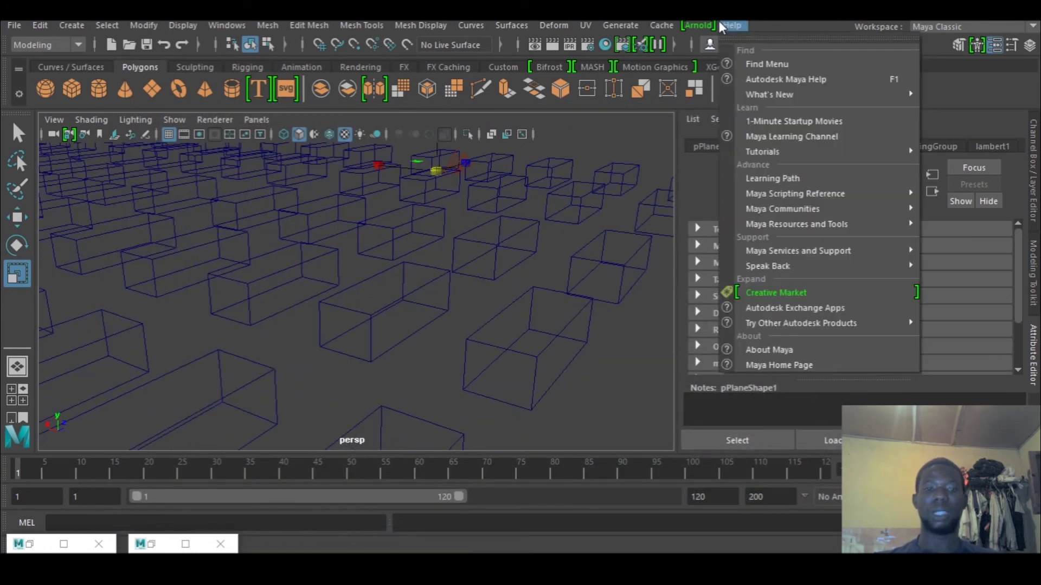
mouse_move(695, 27)
left_click(727, 52)
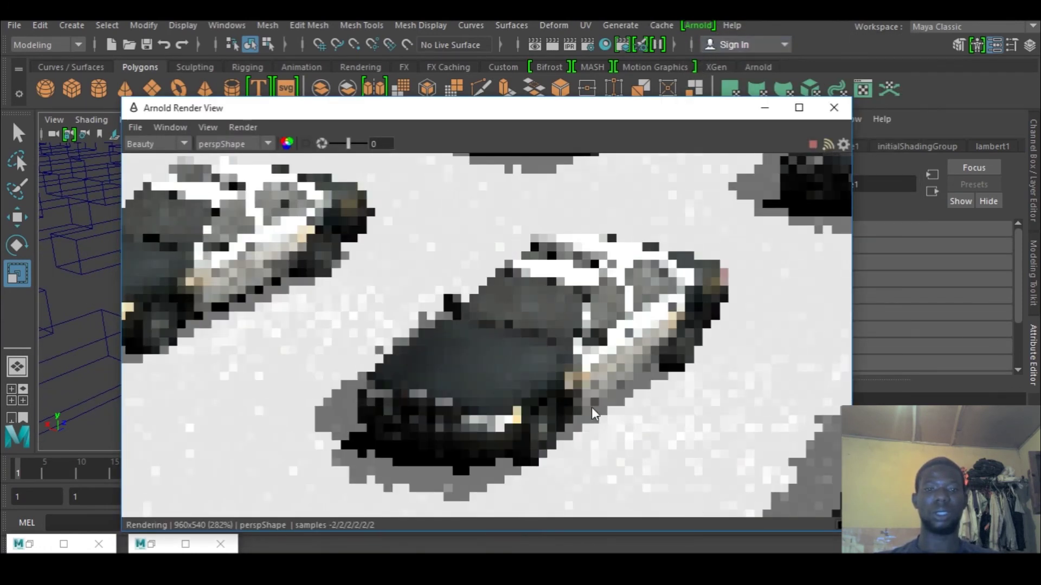
scroll(682, 412, "down", 5)
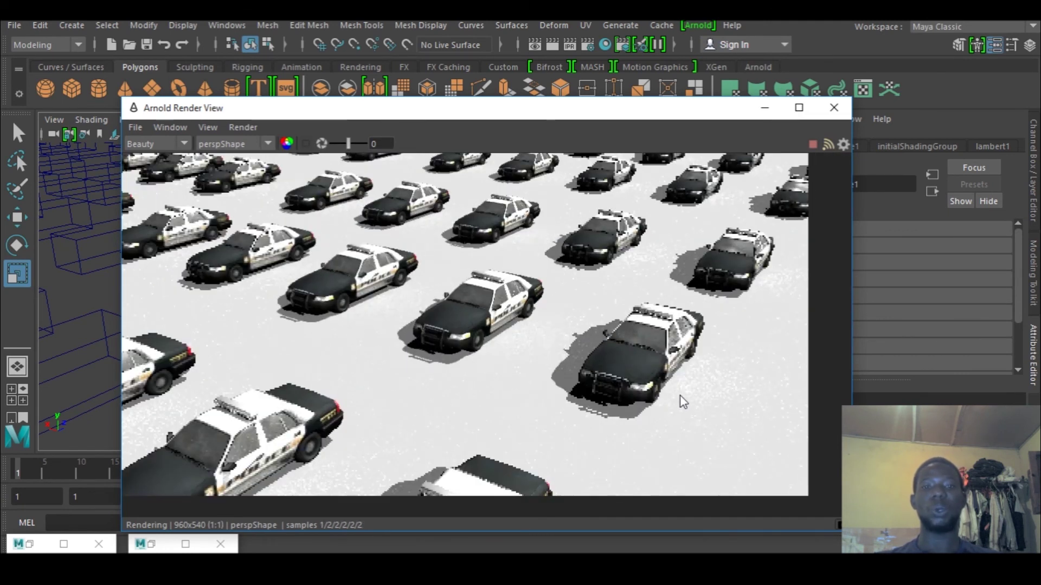
left_click(798, 107)
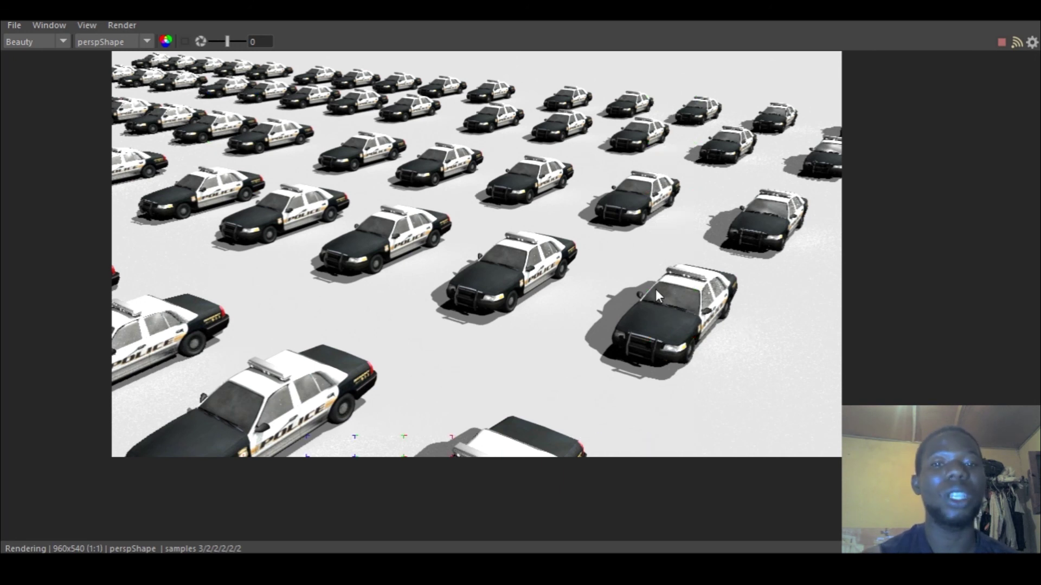
left_click(12, 26)
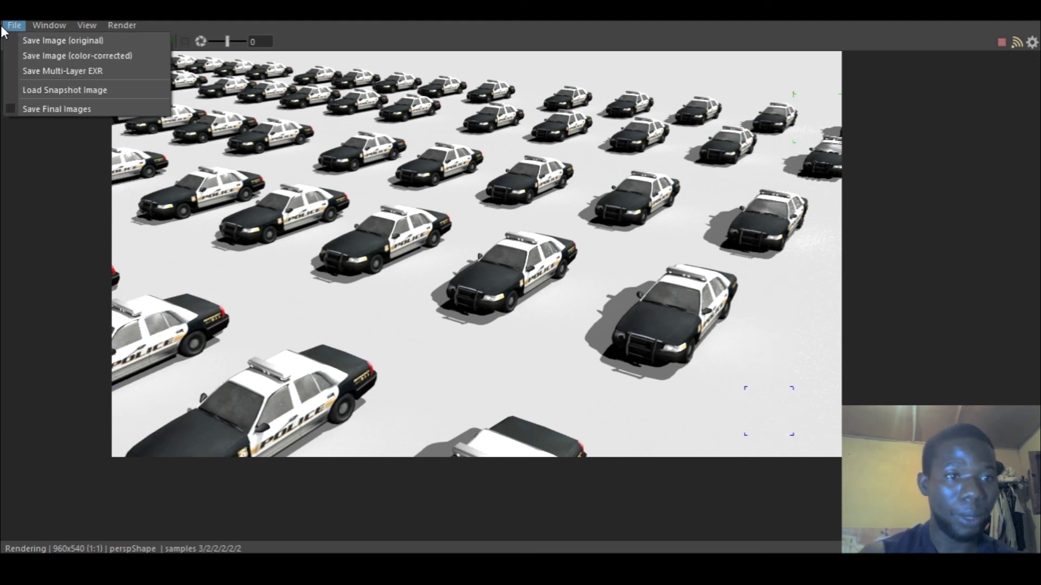
left_click(39, 112)
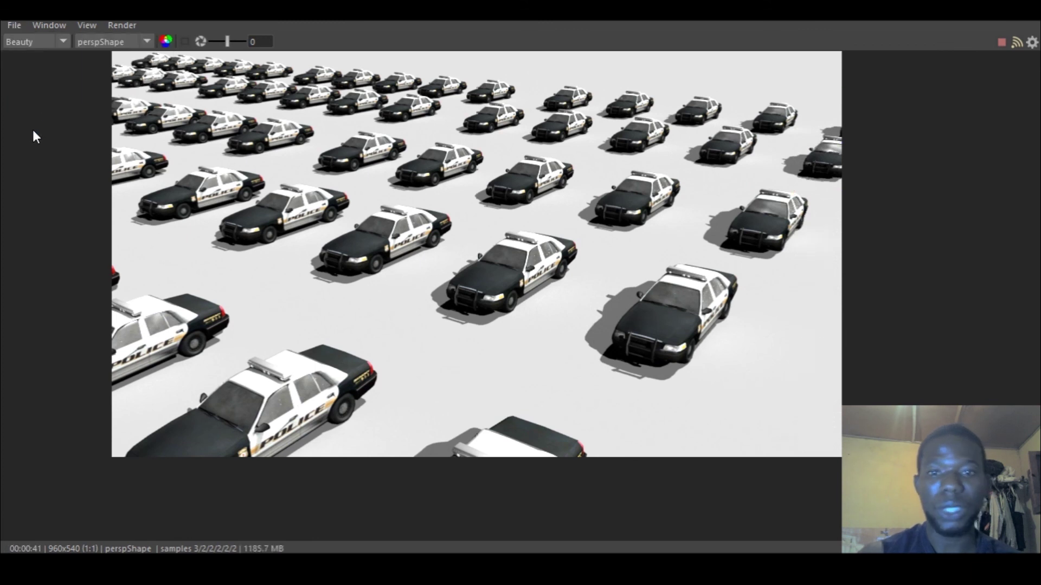